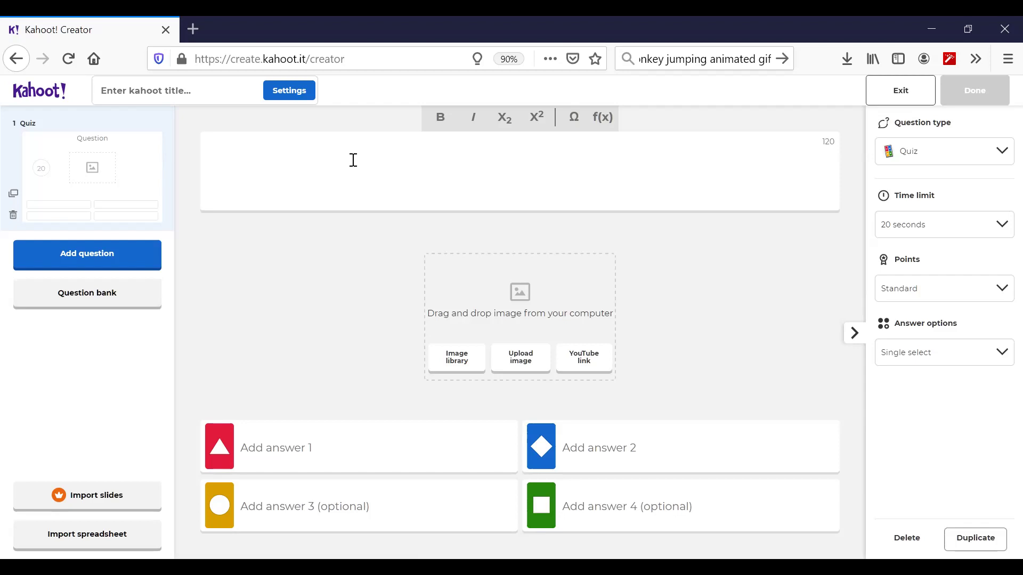
- Enter the question text 'Where is this mosque?'
{"action": "type", "text": "Whic"}
{"action": "key", "text": "BackSpace"}
{"action": "key", "text": "BackSpace"}
{"action": "type", "text": "ere is this "}
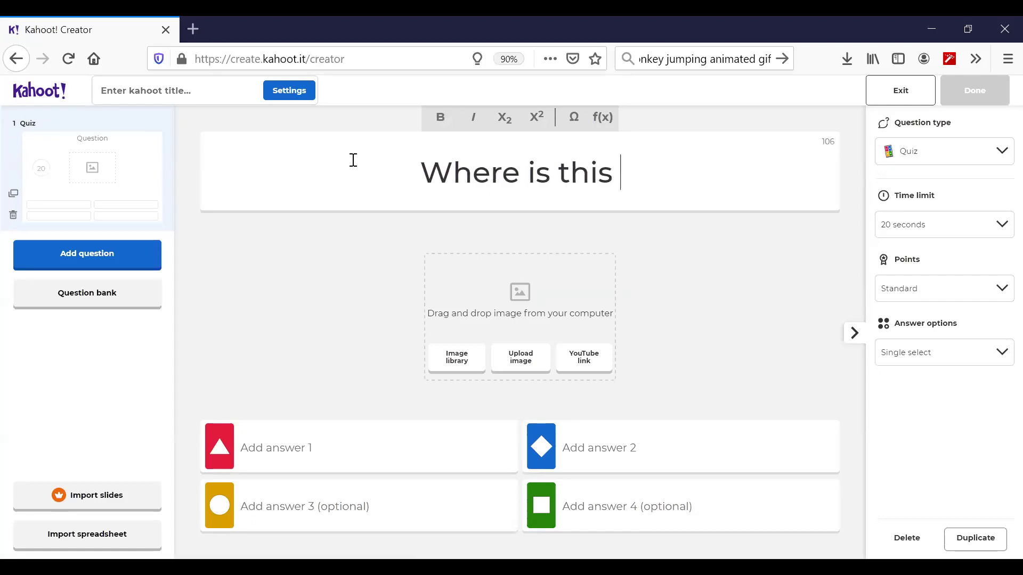
{"action": "type", "text": "mosque"}
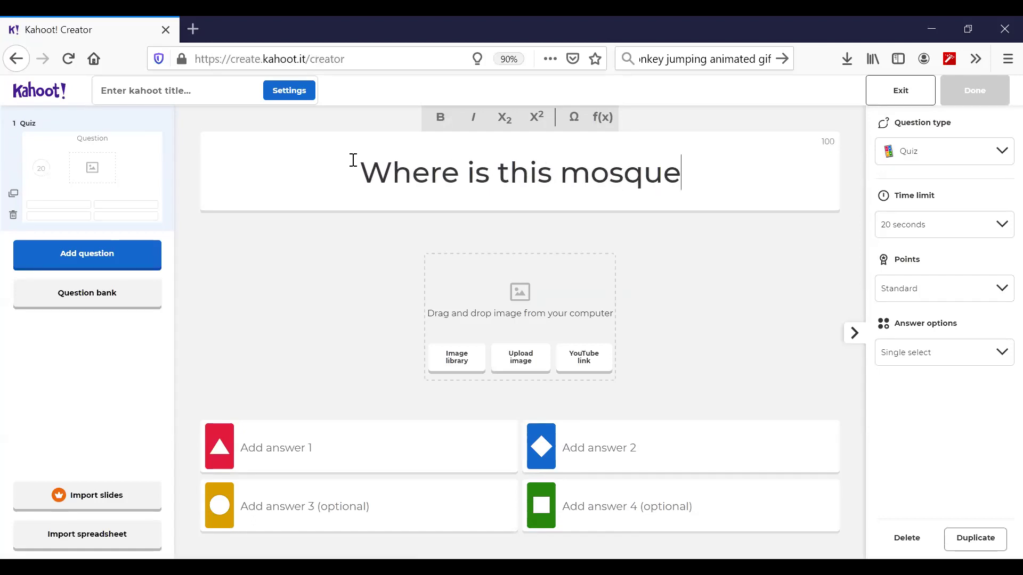
{"action": "type", "text": "?"}
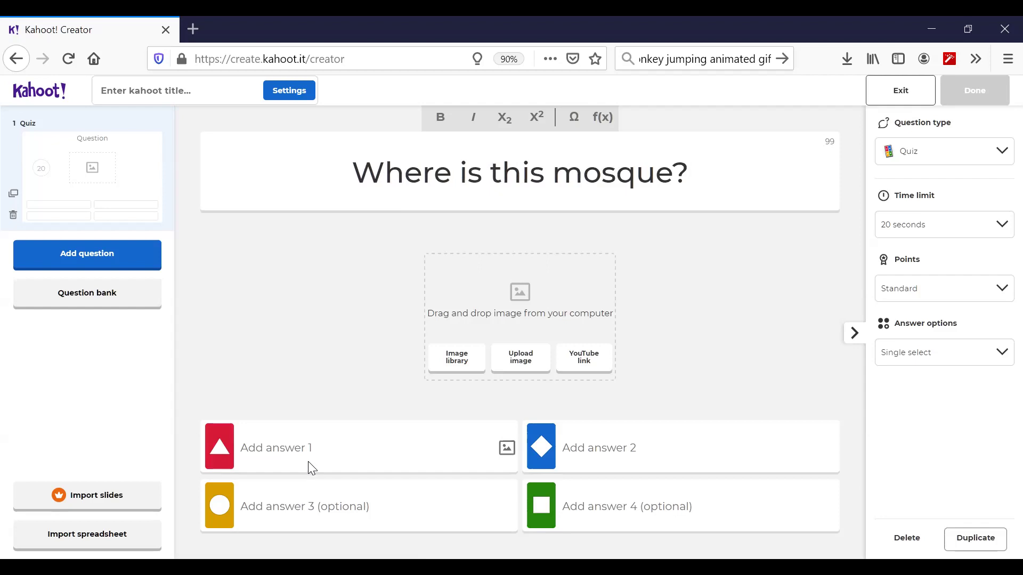
- Fill the first three answers: New Delhi, India; Woking, England; Sarajevo, Bosnia
{"action": "left_click", "coordinate": [308, 461]}
{"action": "type", "text": "Ne"}
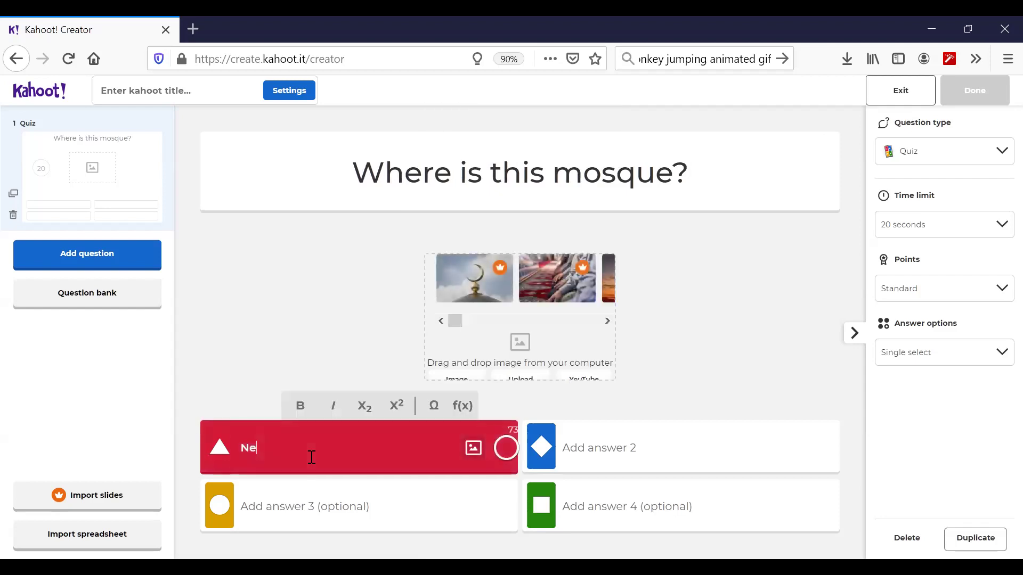
{"action": "type", "text": "w Delhi, India"}
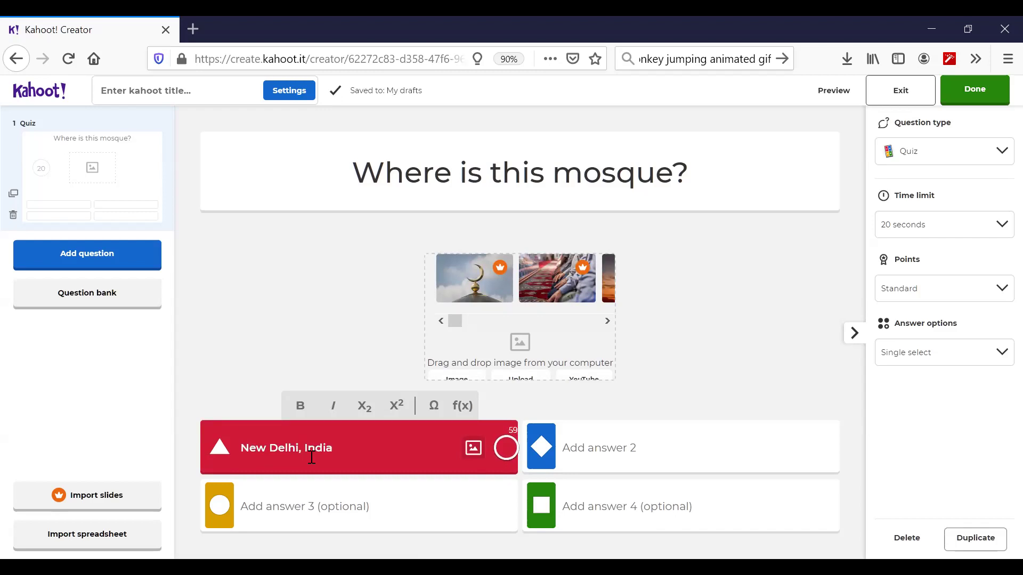
{"action": "left_click", "coordinate": [649, 444]}
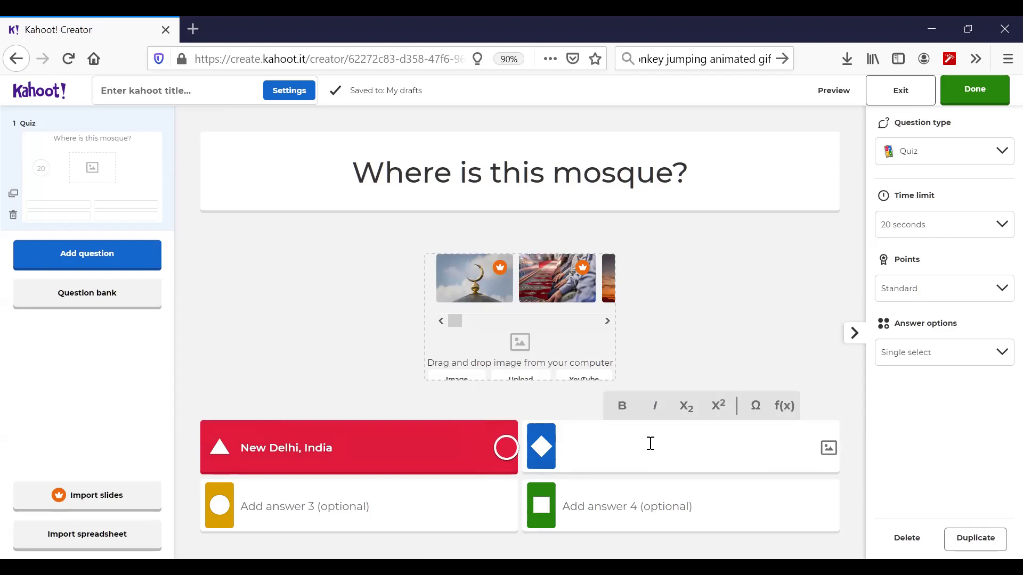
{"action": "type", "text": "Woking, En"}
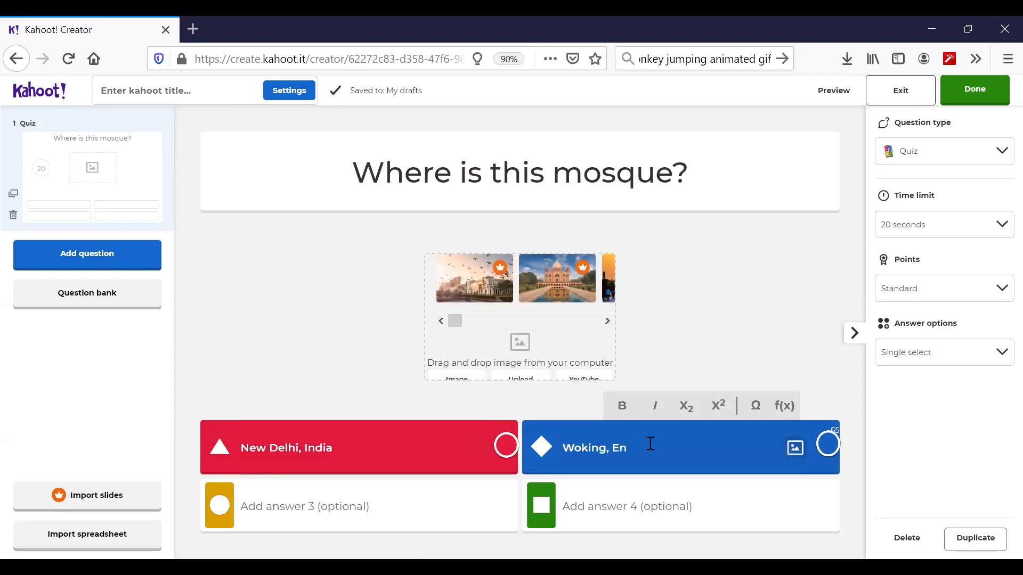
{"action": "type", "text": "gland"}
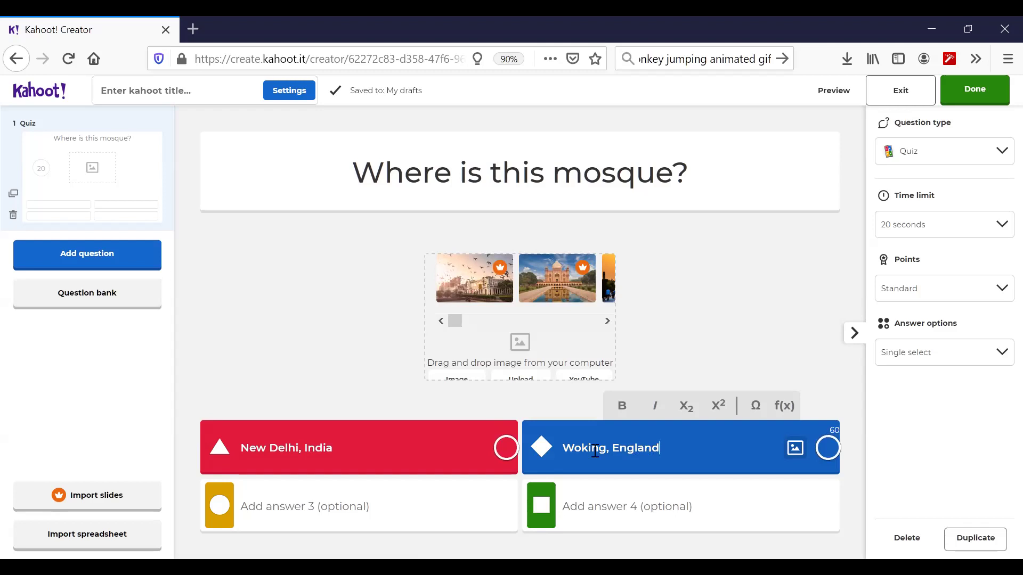
{"action": "left_click", "coordinate": [464, 493]}
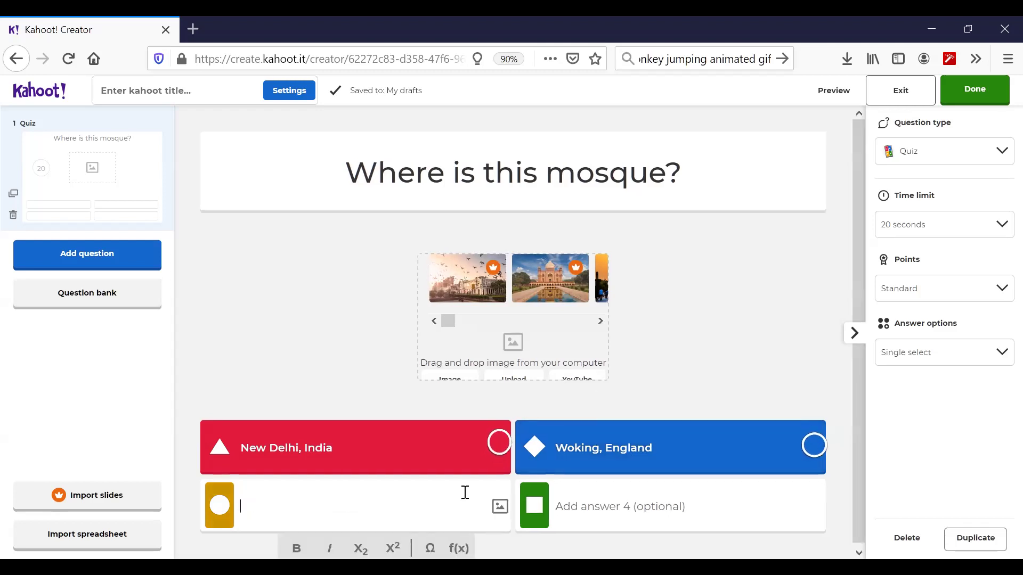
{"action": "type", "text": "Sarajevo, "}
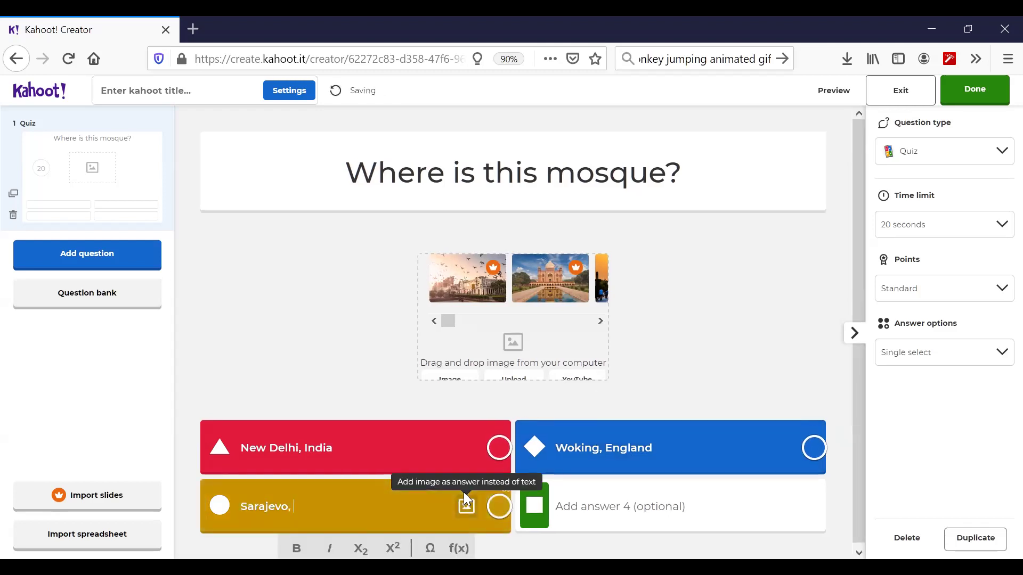
{"action": "type", "text": "Bosnia"}
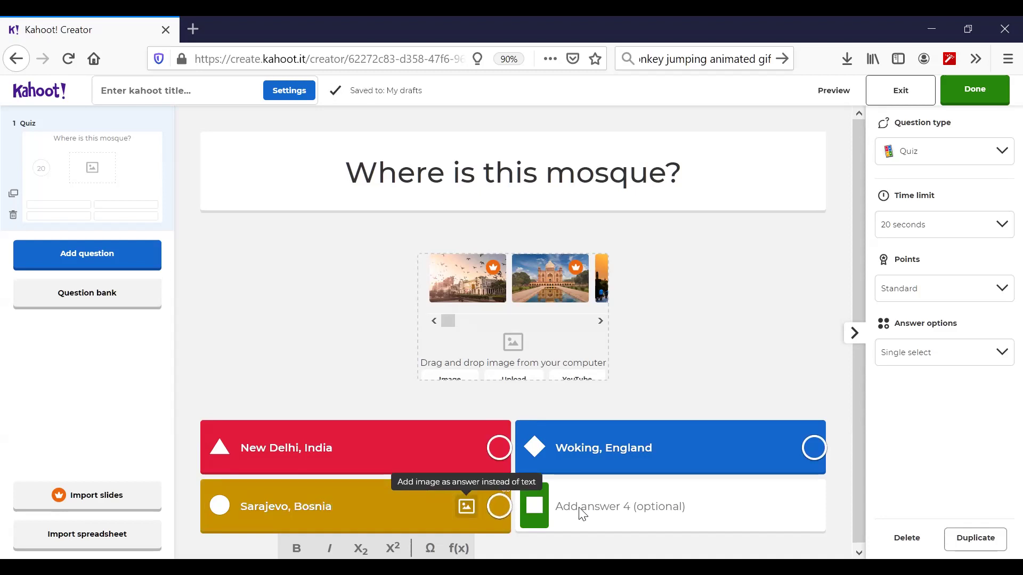
- Enter 'Cairo, Egypt' as the fourth answer
{"action": "left_click", "coordinate": [646, 514]}
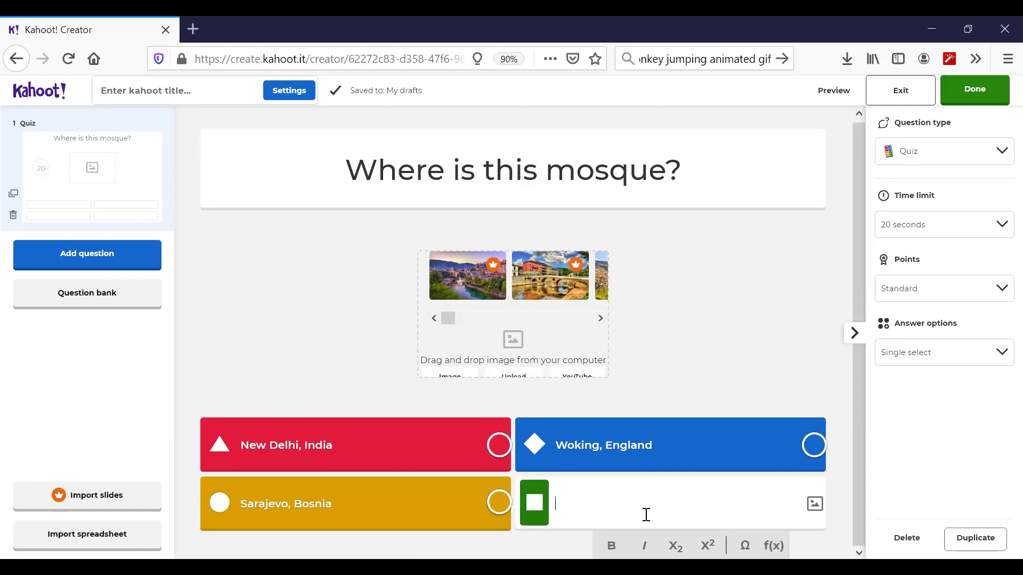
{"action": "type", "text": "c"}
{"action": "key", "text": "BackSpace"}
{"action": "type", "text": "Cari"}
{"action": "key", "text": "BackSpace"}
{"action": "key", "text": "BackSpace"}
{"action": "type", "text": "iro, Egypt"}
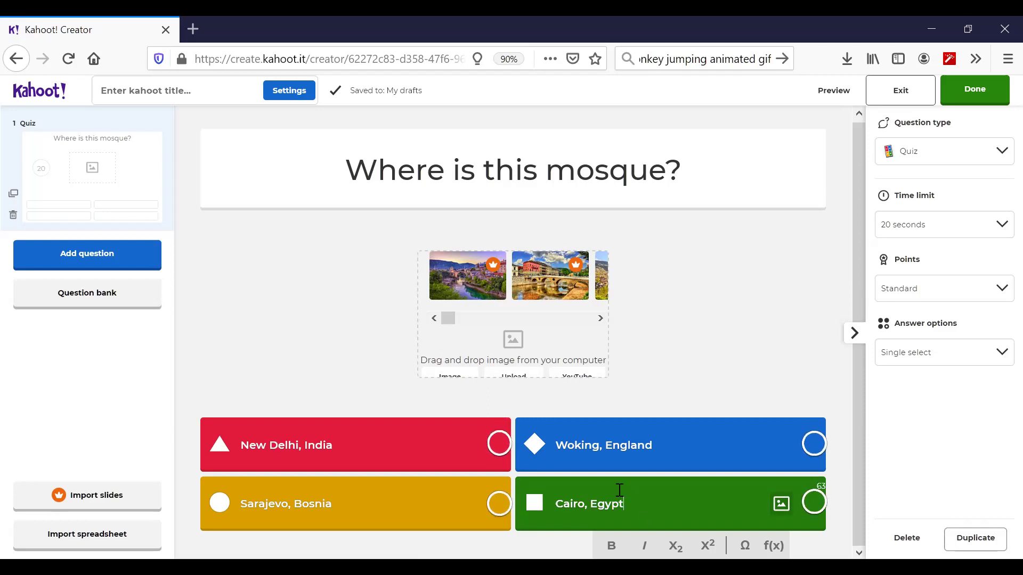
- Attach the shah-jahan-mosque photo and mark Woking, England as the correct answer
{"action": "left_click", "coordinate": [510, 378]}
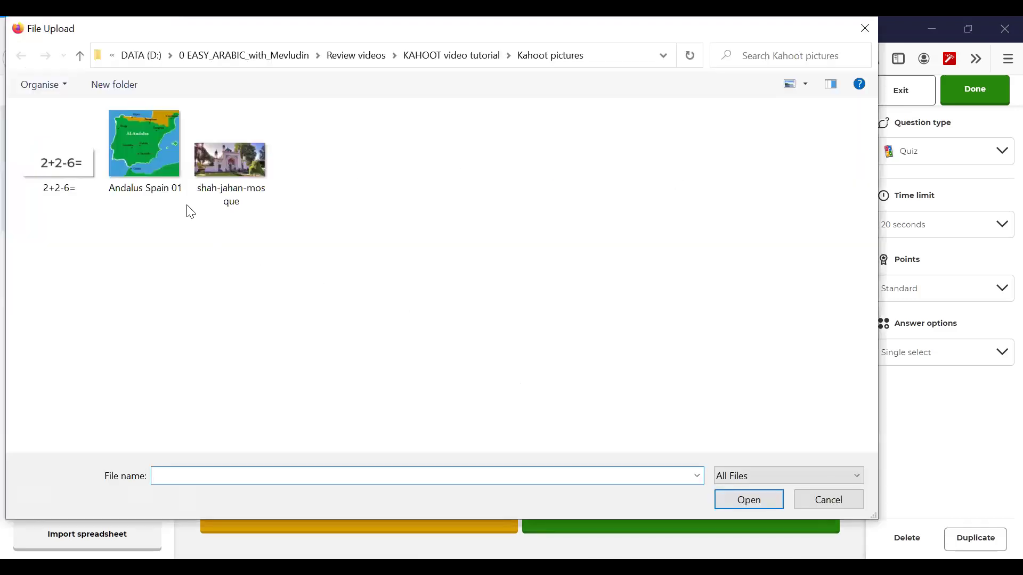
{"action": "left_click", "coordinate": [219, 157]}
{"action": "left_click", "coordinate": [752, 502]}
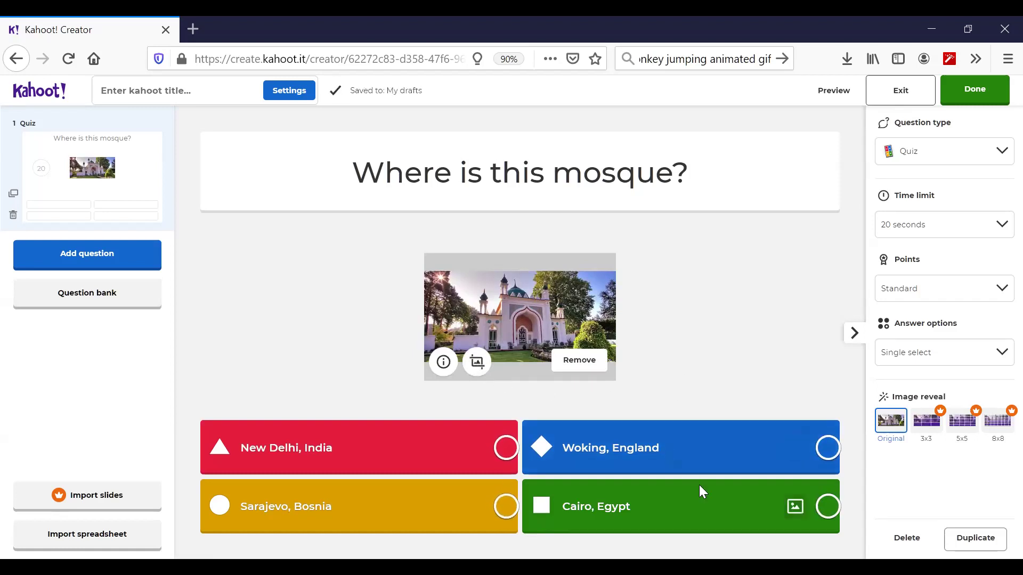
{"action": "left_click", "coordinate": [828, 448]}
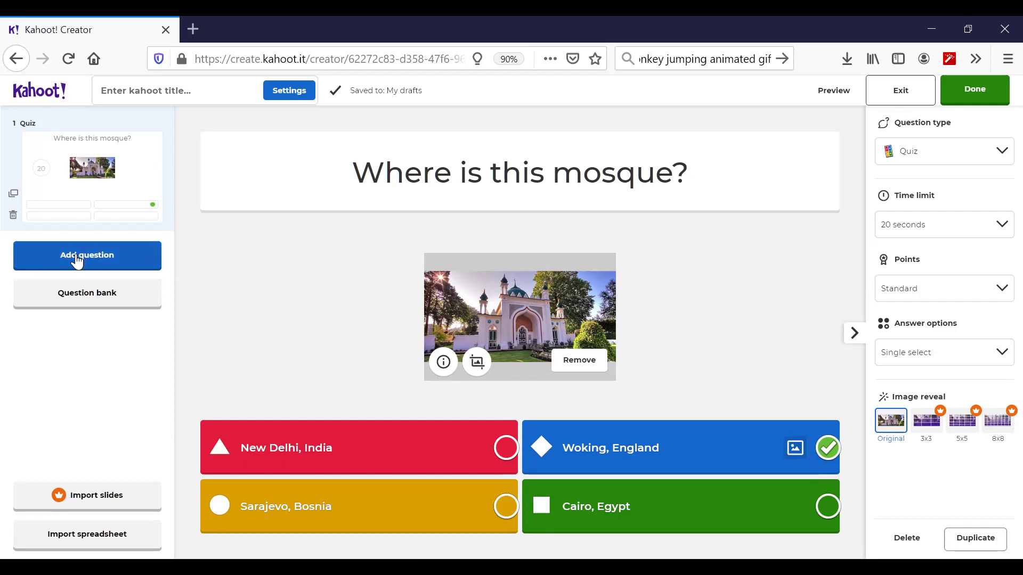
{"action": "left_click", "coordinate": [27, 255]}
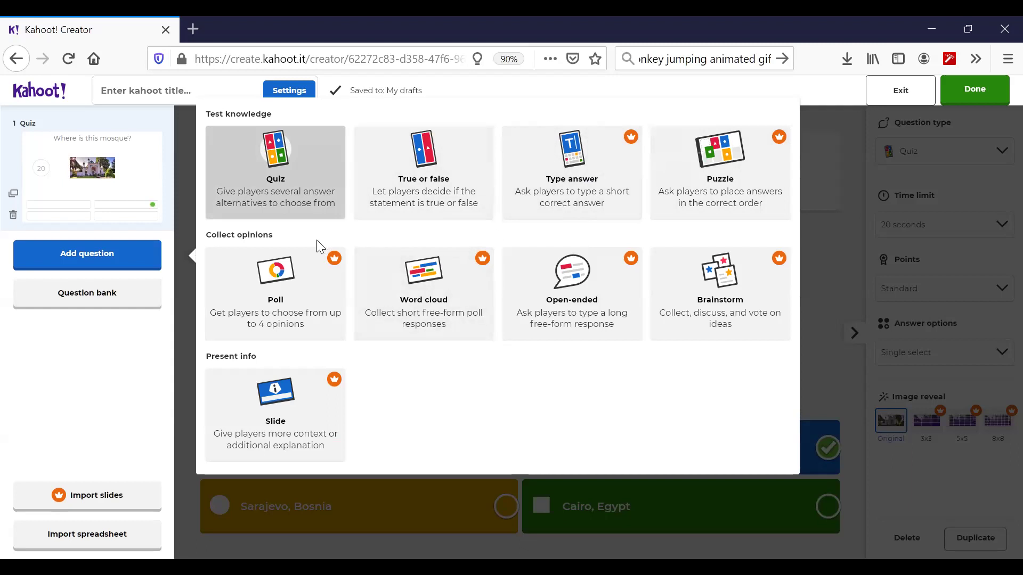
- Add a True or false question reading 'The country on the map is'
{"action": "left_click", "coordinate": [413, 169]}
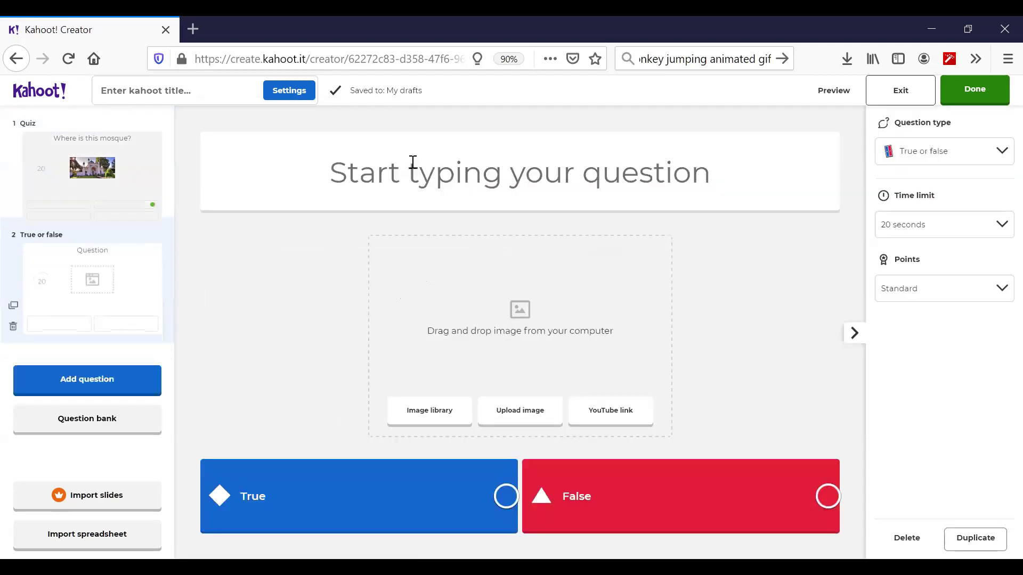
{"action": "left_click", "coordinate": [381, 164]}
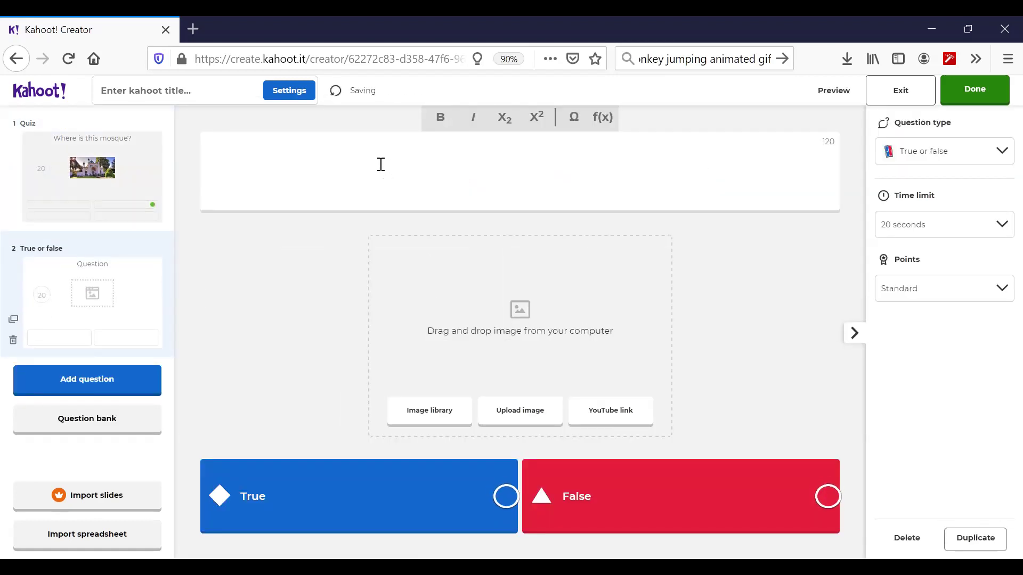
{"action": "type", "text": "This is"}
{"action": "key", "text": "BackSpace"}
{"action": "key", "text": "BackSpace"}
{"action": "key", "text": "BackSpace"}
{"action": "key", "text": "BackSpace"}
{"action": "key", "text": "BackSpace"}
{"action": "key", "text": "BackSpace"}
{"action": "key", "text": "BackSpace"}
{"action": "type", "text": "The country on"}
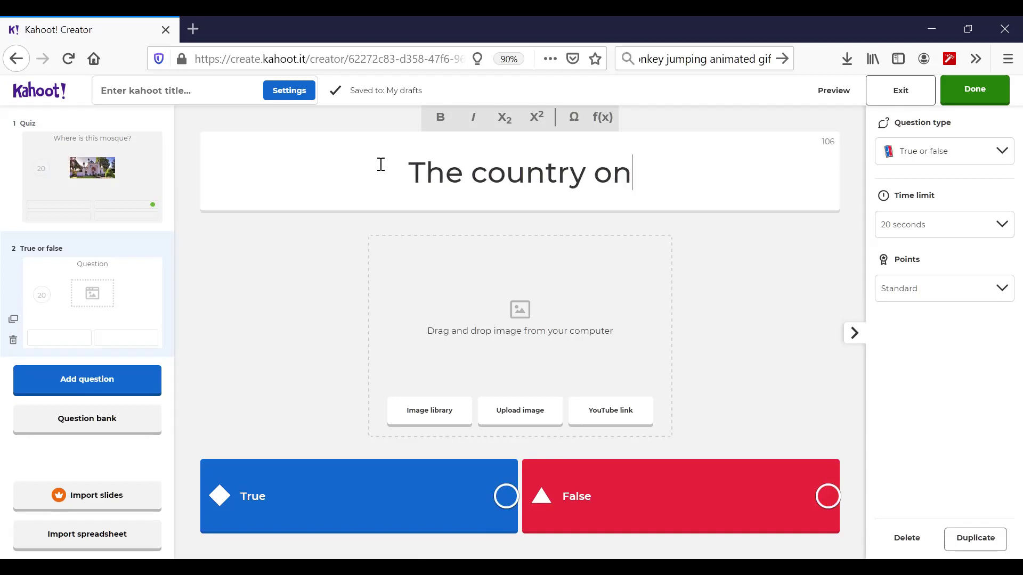
{"action": "type", "text": " the mapt is"}
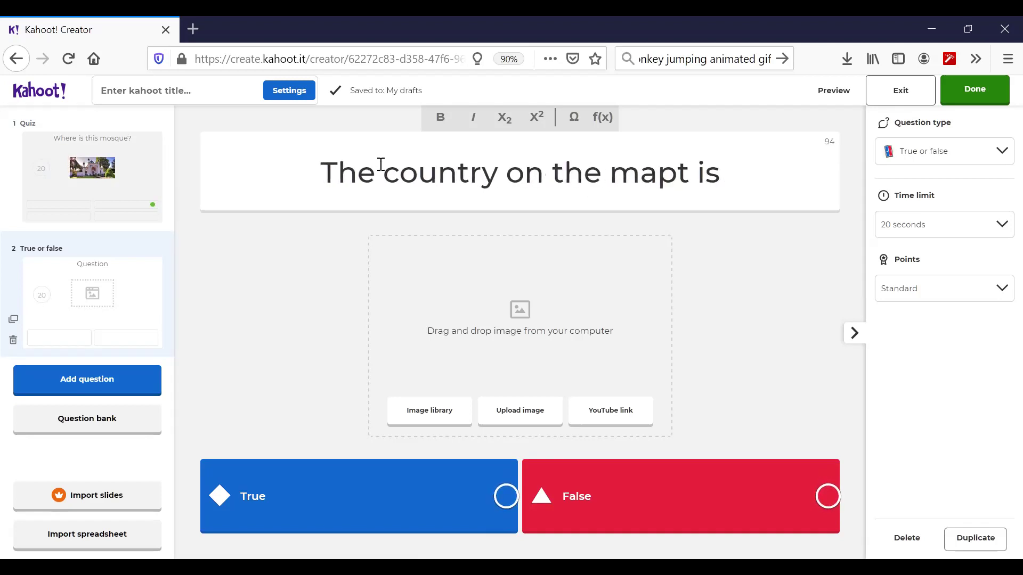
{"action": "key", "text": "BackSpace"}
{"action": "key", "text": "BackSpace"}
{"action": "key", "text": "BackSpace"}
{"action": "key", "text": "BackSpace"}
{"action": "type", "text": "is"}
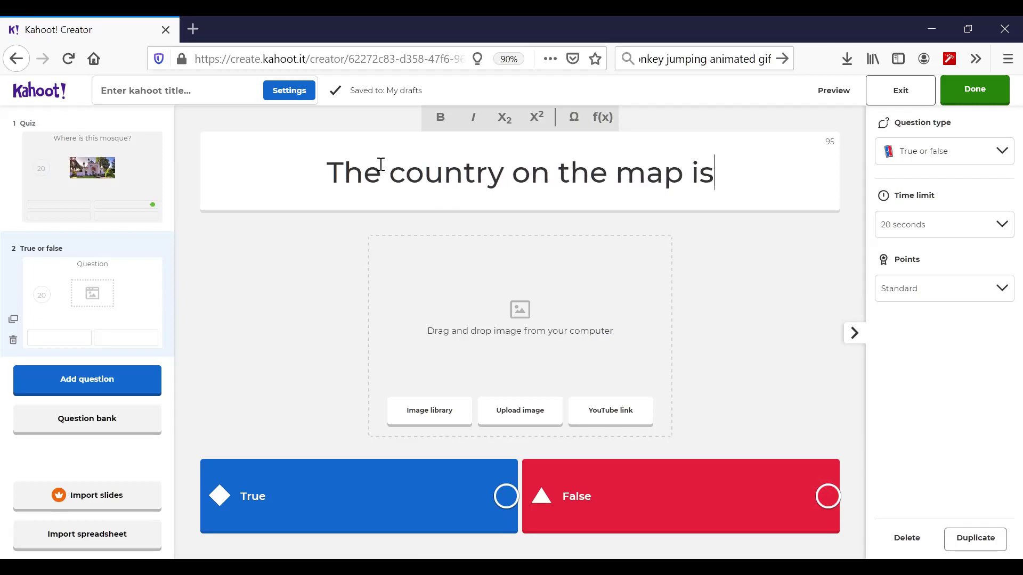
{"action": "left_click", "coordinate": [519, 410]}
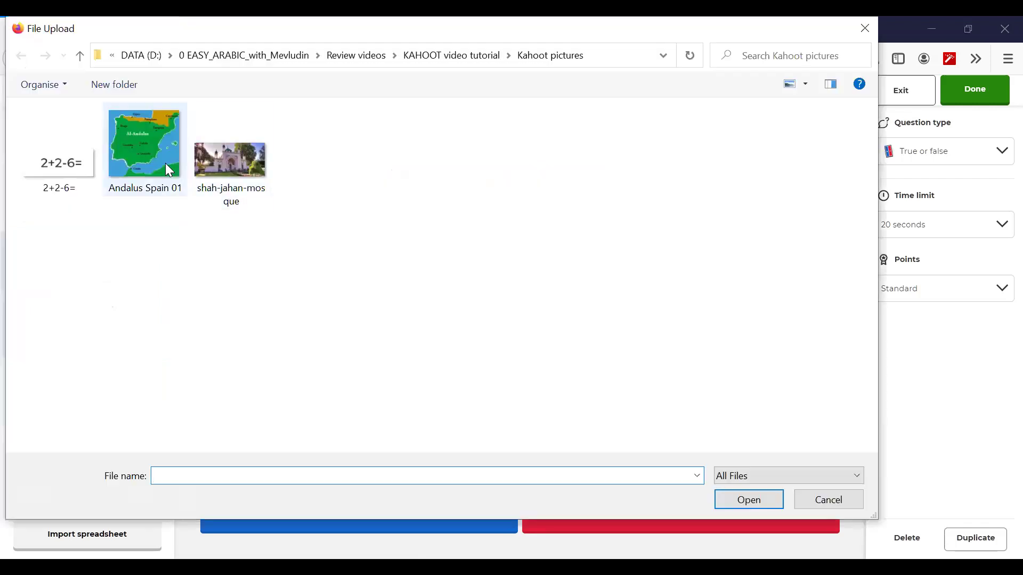
- Attach the Andalus Spain 01 map, append 'Spain' to the question, and mark True correct
{"action": "left_click", "coordinate": [143, 165]}
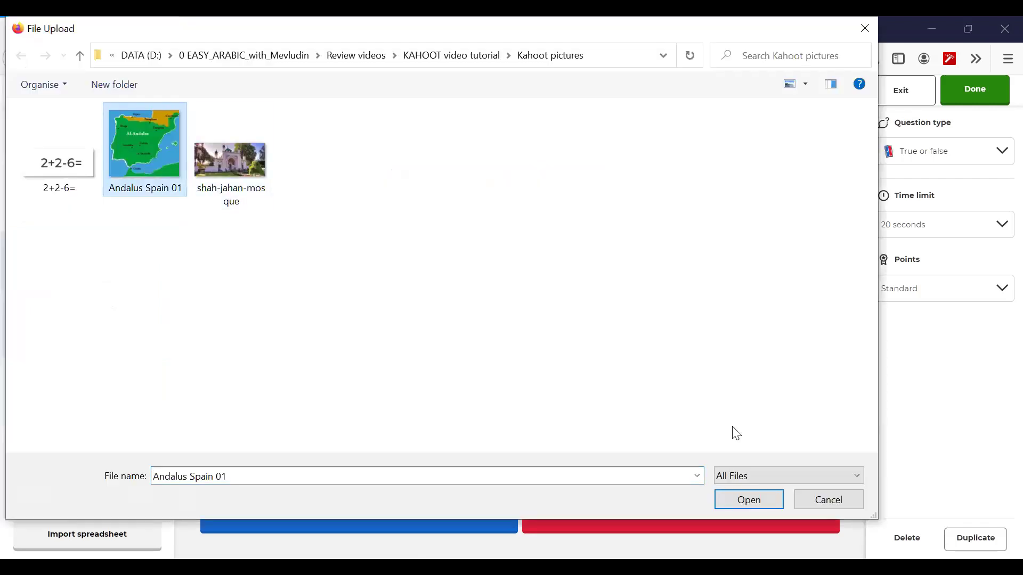
{"action": "left_click", "coordinate": [729, 499]}
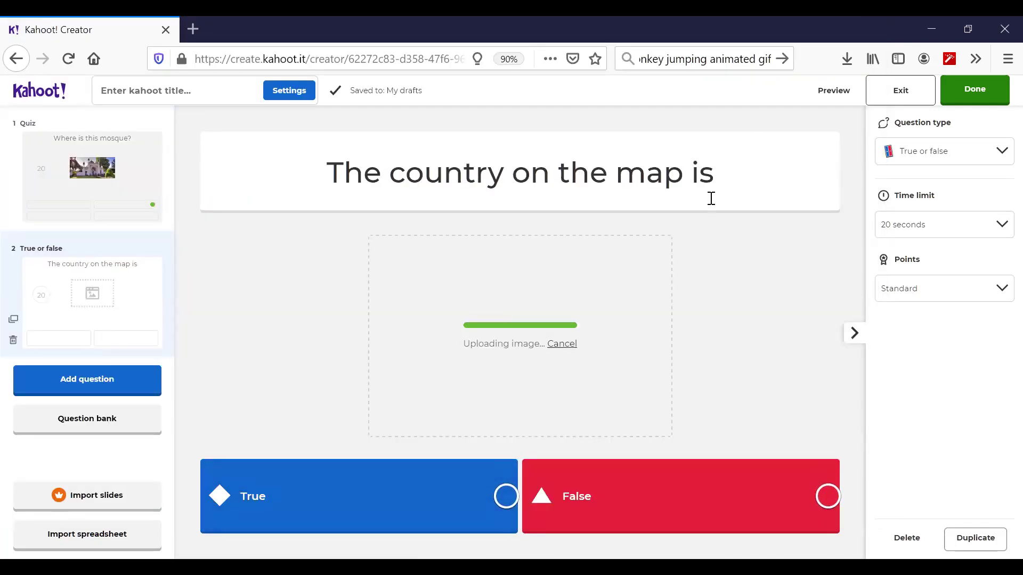
{"action": "left_click", "coordinate": [717, 182]}
{"action": "type", "text": "Spai"}
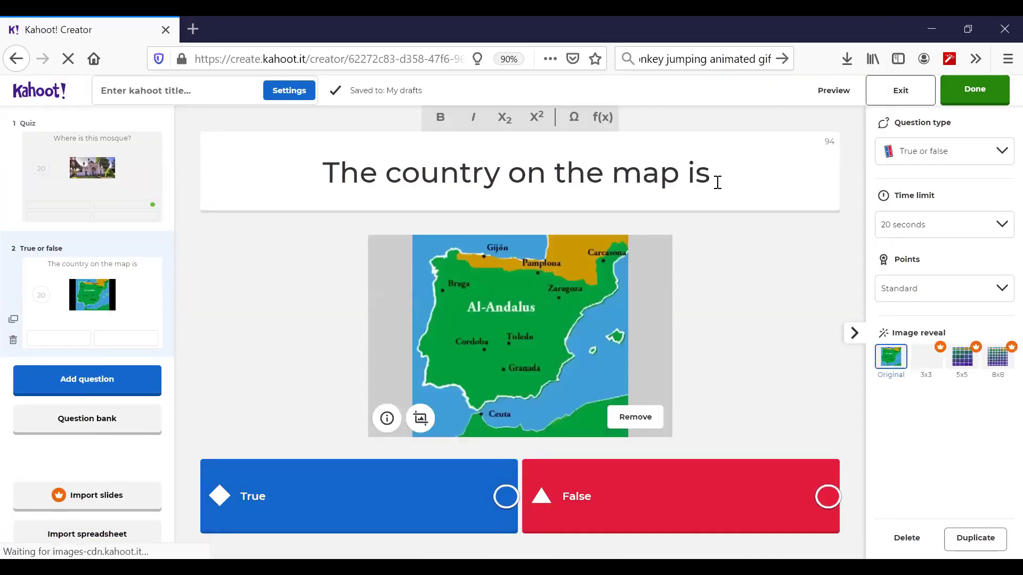
{"action": "type", "text": "n"}
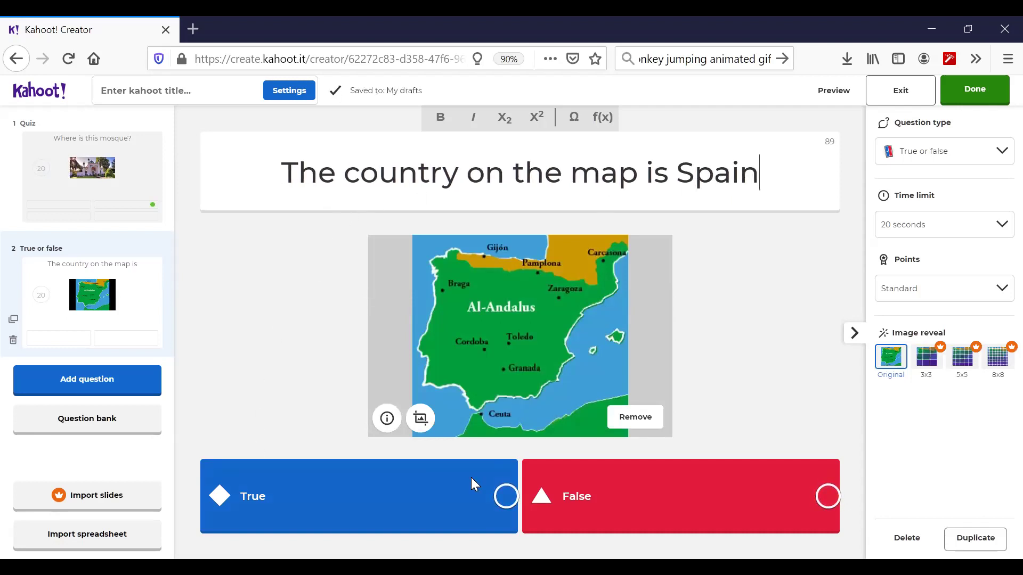
{"action": "left_click", "coordinate": [506, 496]}
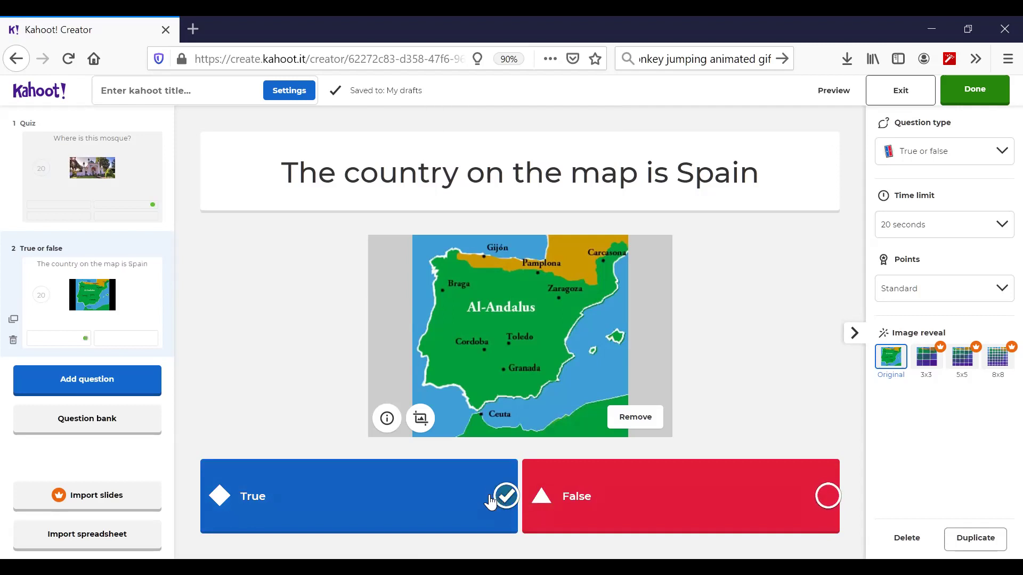
{"action": "left_click", "coordinate": [94, 382]}
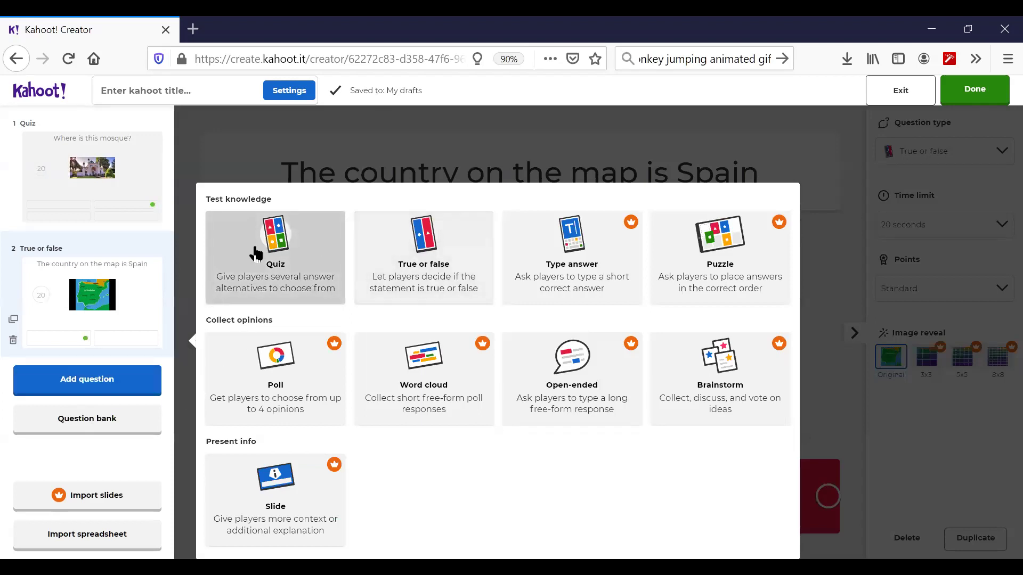
- Add a Quiz question with the 2+2-6= image and question text '2+2-6='
{"action": "left_click", "coordinate": [255, 254]}
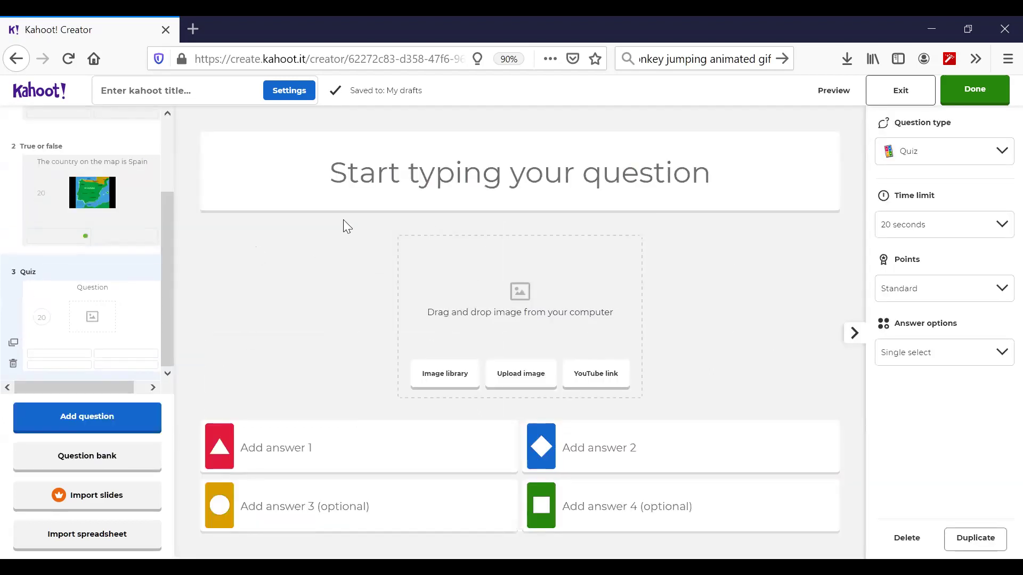
{"action": "left_click", "coordinate": [510, 378]}
{"action": "left_click", "coordinate": [54, 163]}
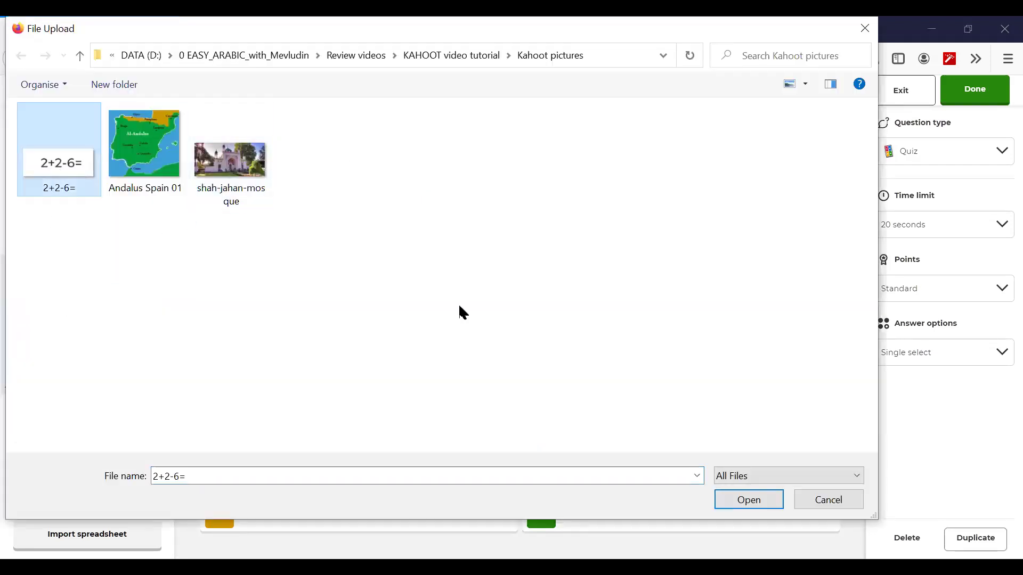
{"action": "left_click", "coordinate": [748, 501]}
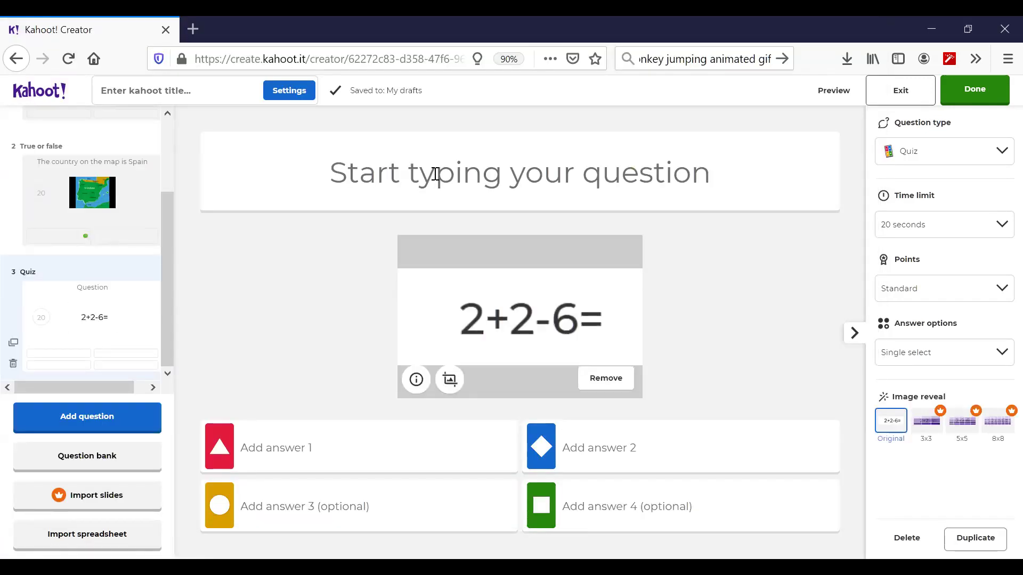
{"action": "left_click", "coordinate": [435, 173]}
{"action": "type", "text": "2"}
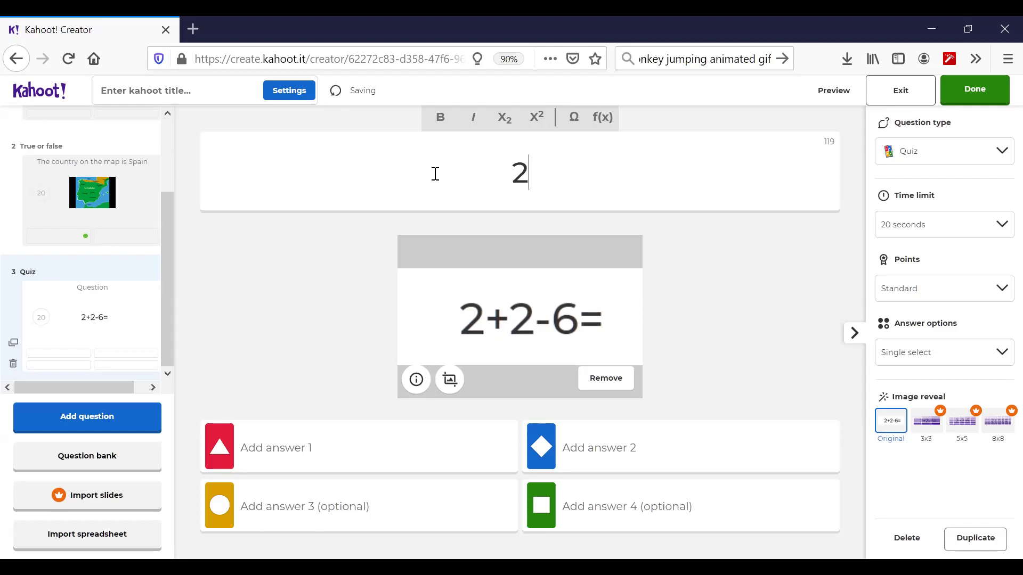
{"action": "type", "text": "+"}
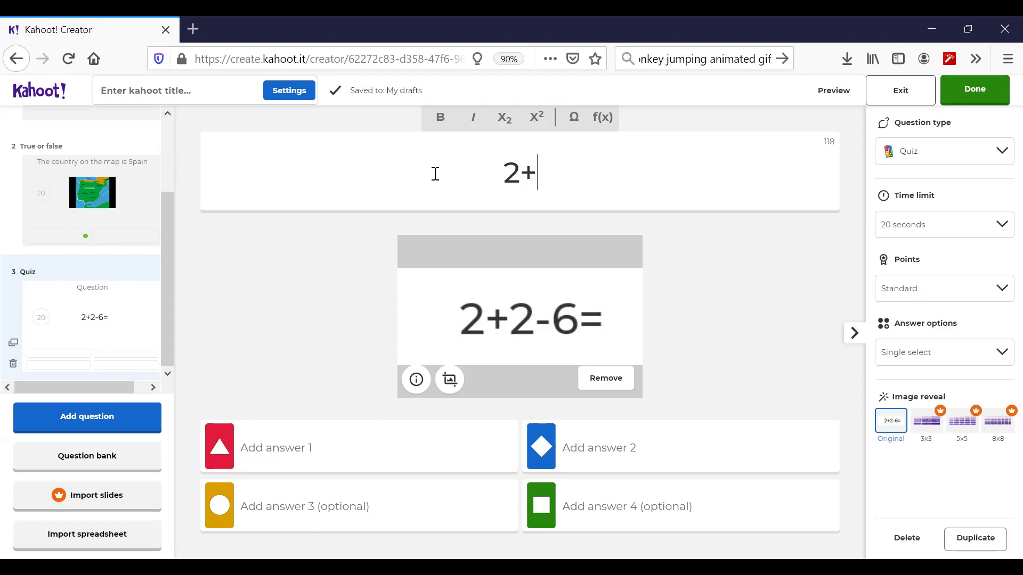
{"action": "type", "text": "2-6="}
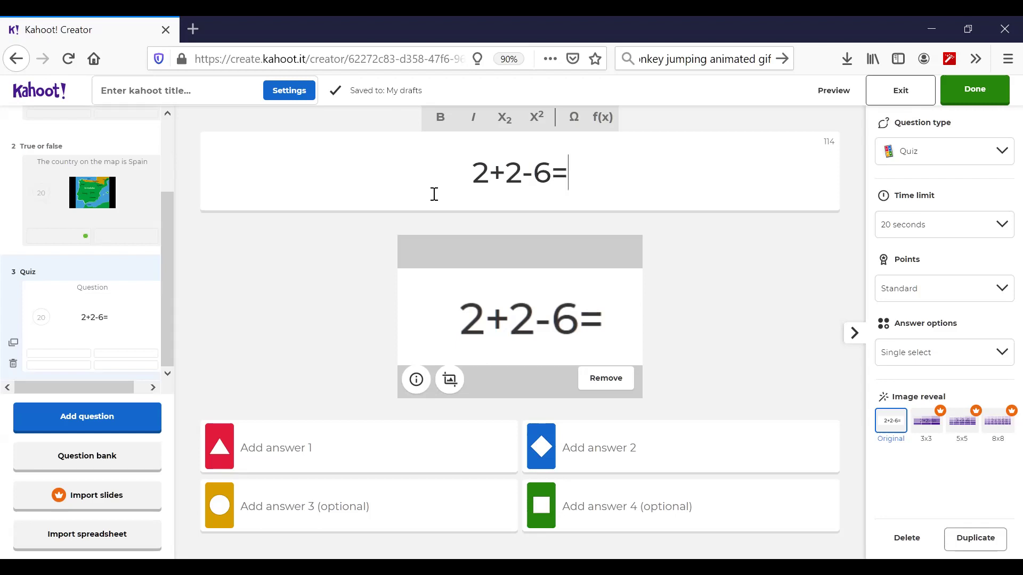
- Enter answers 2, -2, 10 and 12, marking -2 as correct
{"action": "left_click", "coordinate": [307, 449]}
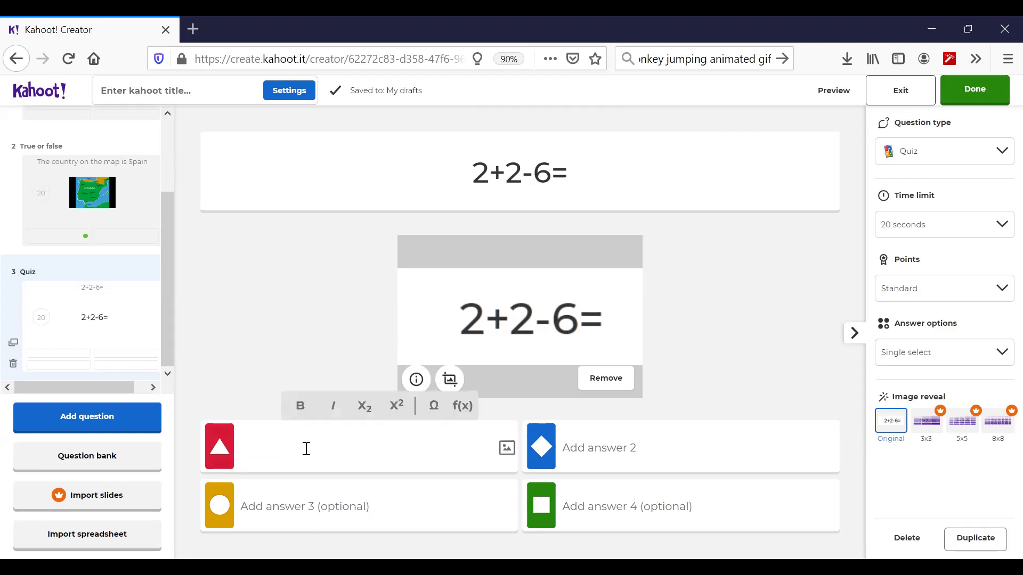
{"action": "type", "text": "2"}
{"action": "key", "text": "Tab"}
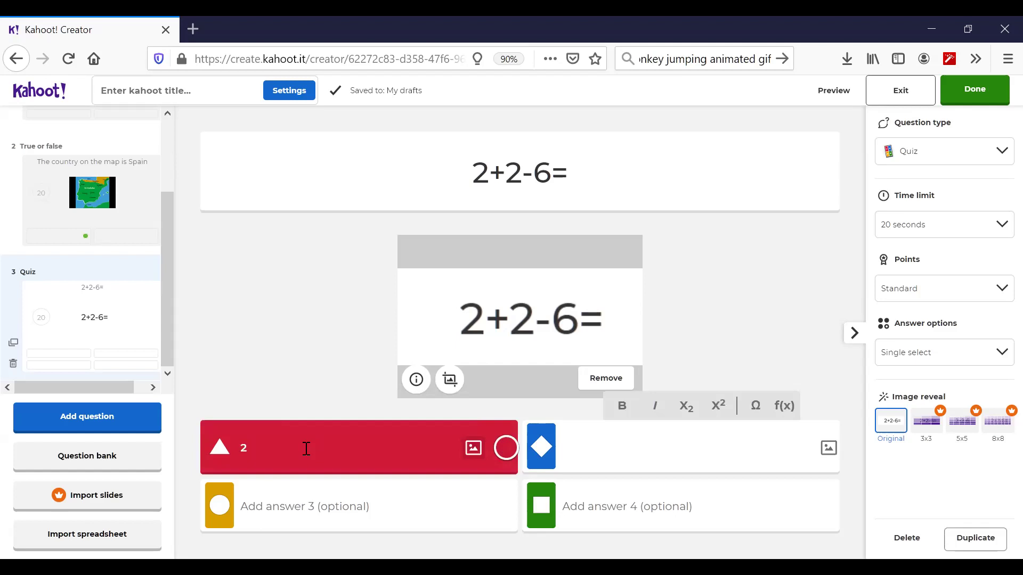
{"action": "type", "text": "-2"}
{"action": "key", "text": "Tab"}
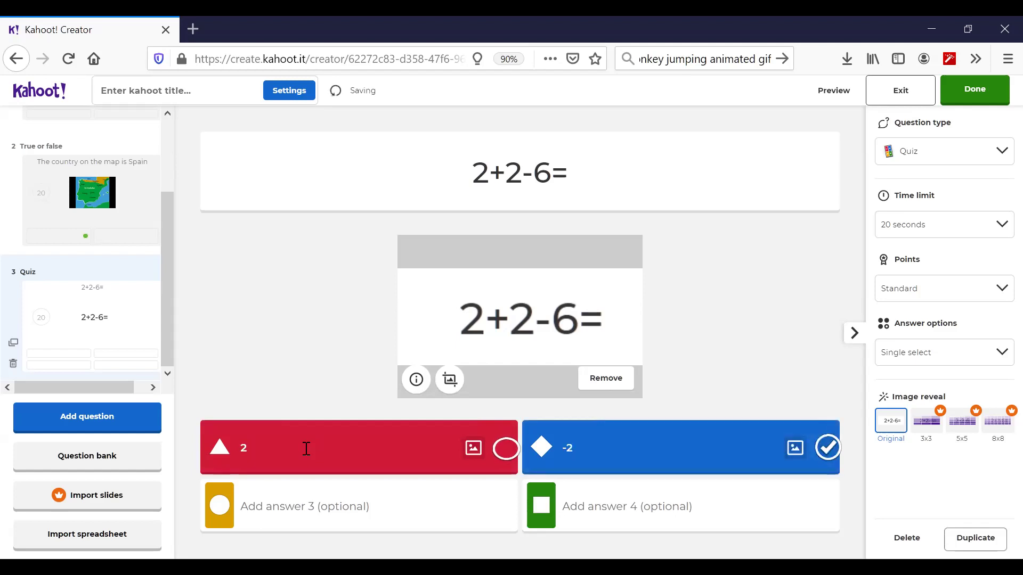
{"action": "key", "text": "Tab"}
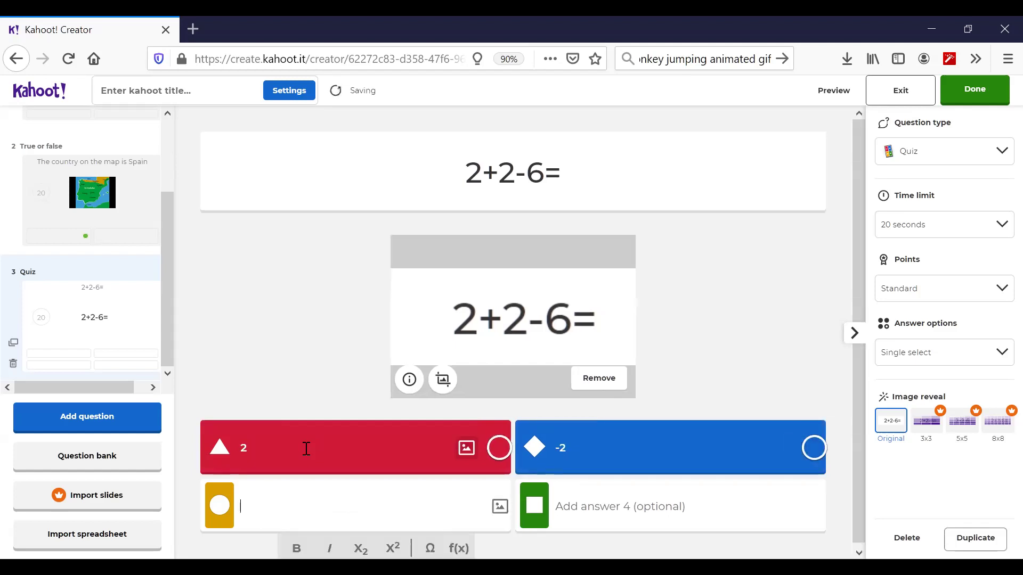
{"action": "type", "text": "10"}
{"action": "key", "text": "Tab"}
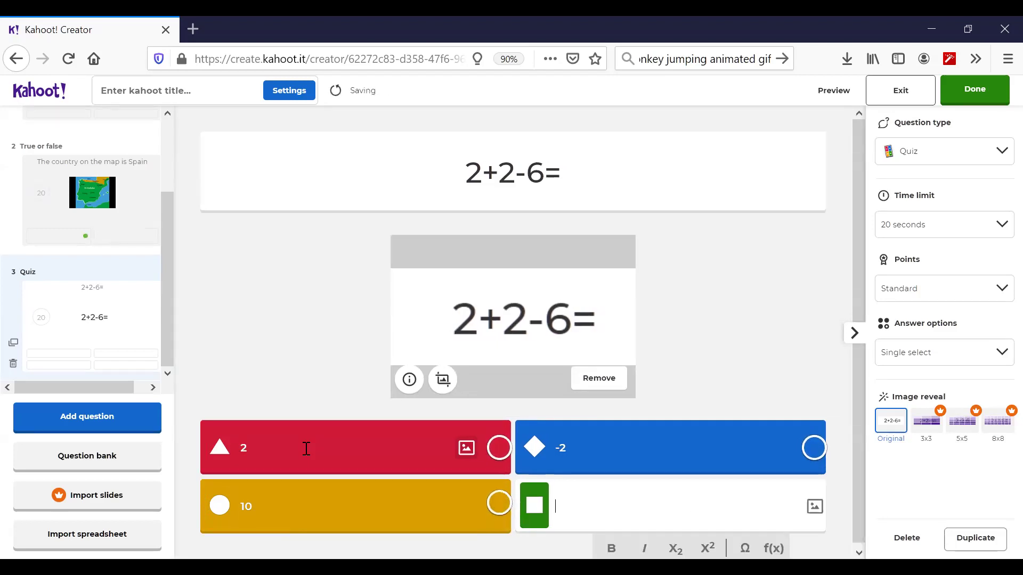
{"action": "type", "text": "12"}
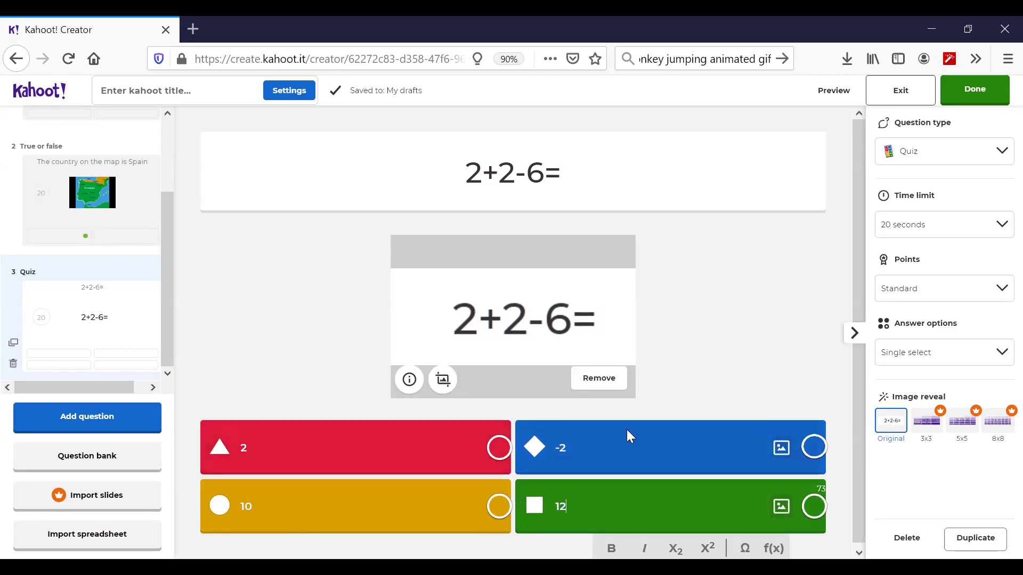
{"action": "left_click", "coordinate": [816, 451]}
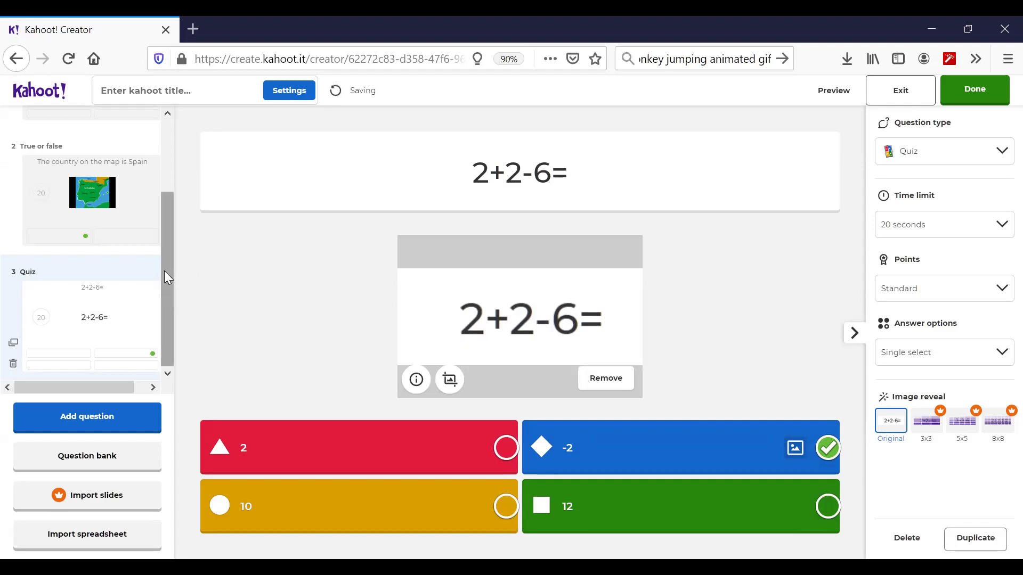
- Drag the 2+2-6= quiz card above the True or false card in the question list
{"action": "mouse_move", "coordinate": [165, 221]}
{"action": "left_mouse_down"}
{"action": "mouse_move", "coordinate": [172, 176]}
{"action": "mouse_move", "coordinate": [173, 224]}
{"action": "left_mouse_up"}
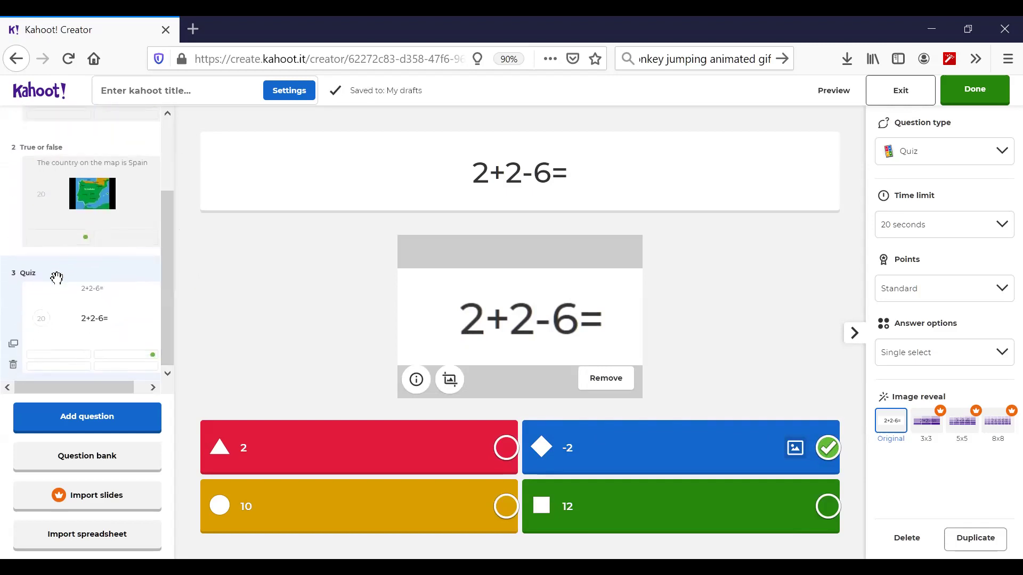
{"action": "left_click_drag", "start_coordinate": [57, 278], "coordinate": [59, 176]}
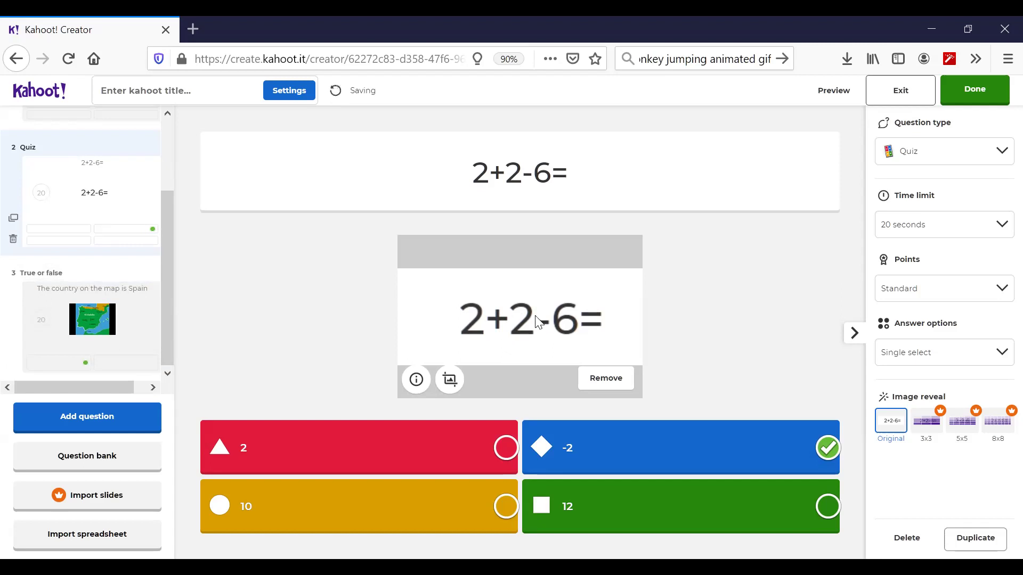
{"action": "left_click", "coordinate": [449, 380]}
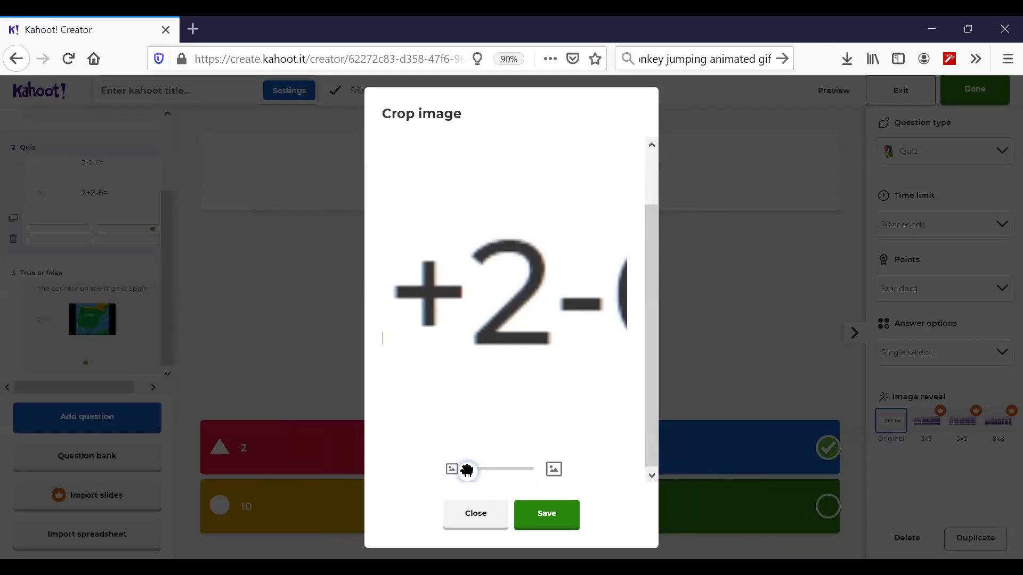
{"action": "left_click_drag", "start_coordinate": [466, 470], "coordinate": [438, 477]}
{"action": "left_click", "coordinate": [473, 514]}
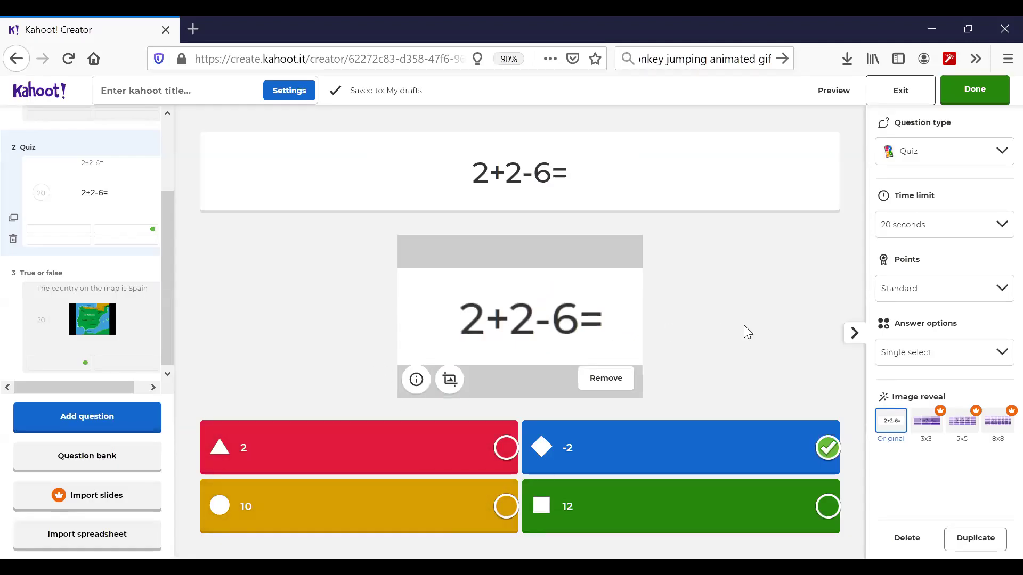
{"action": "left_click", "coordinate": [925, 230]}
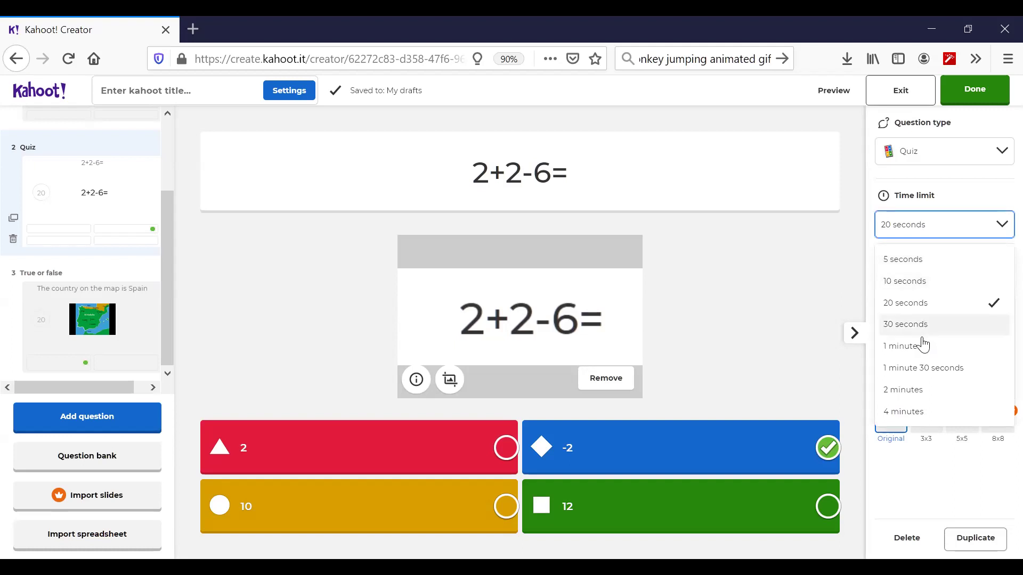
{"action": "left_click", "coordinate": [833, 273]}
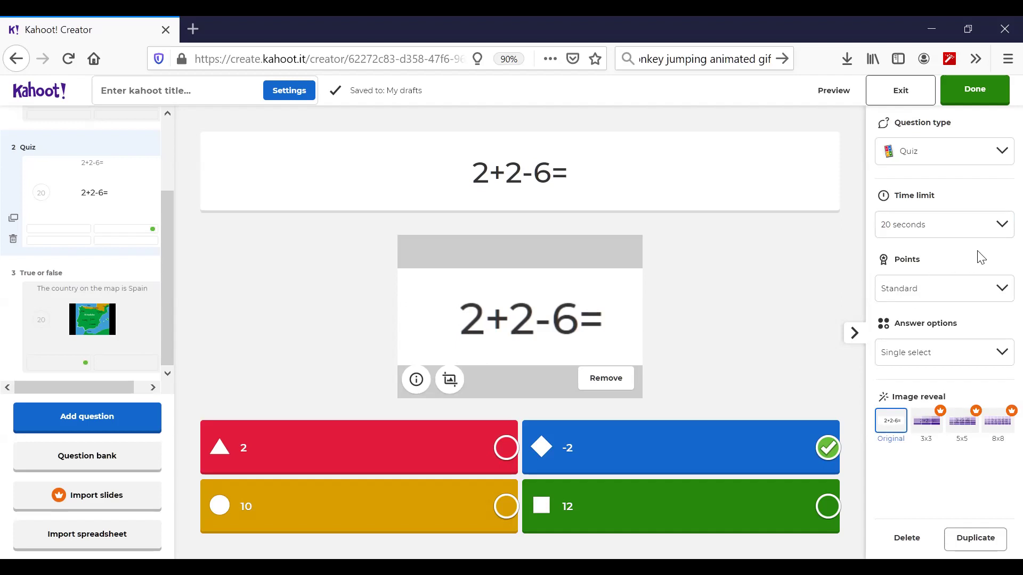
{"action": "left_click", "coordinate": [949, 233]}
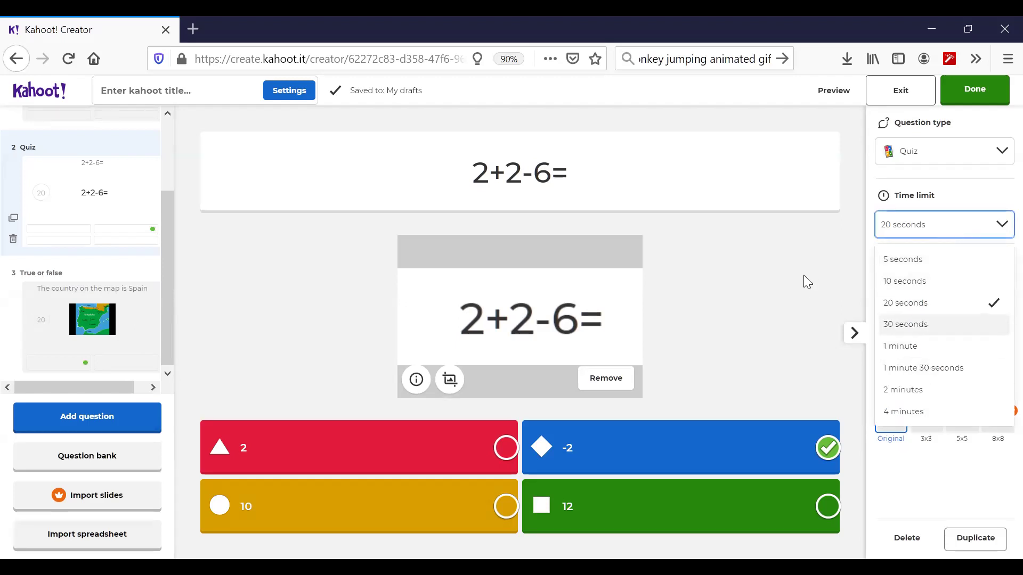
{"action": "left_click", "coordinate": [815, 282]}
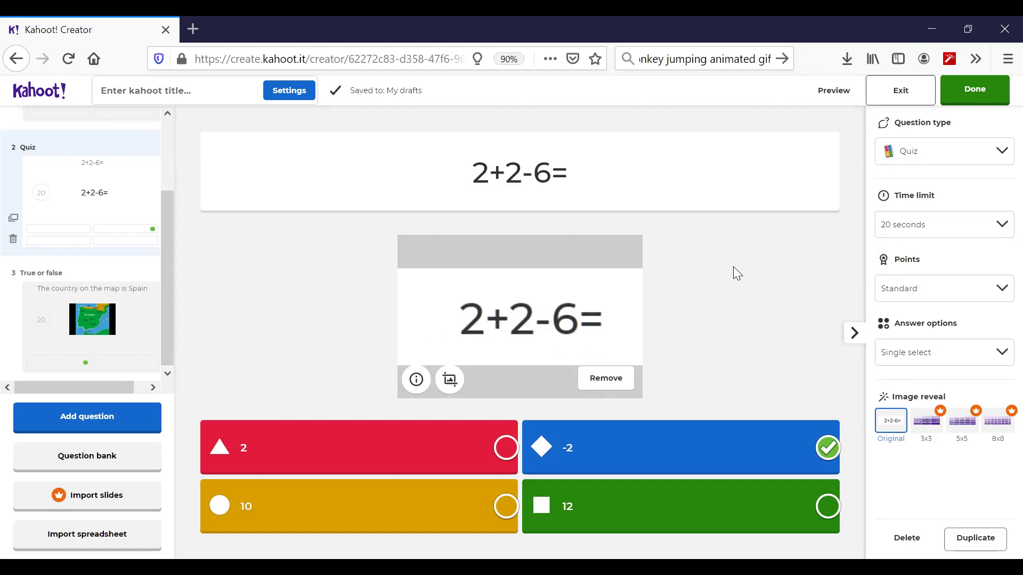
{"action": "left_click", "coordinate": [972, 101]}
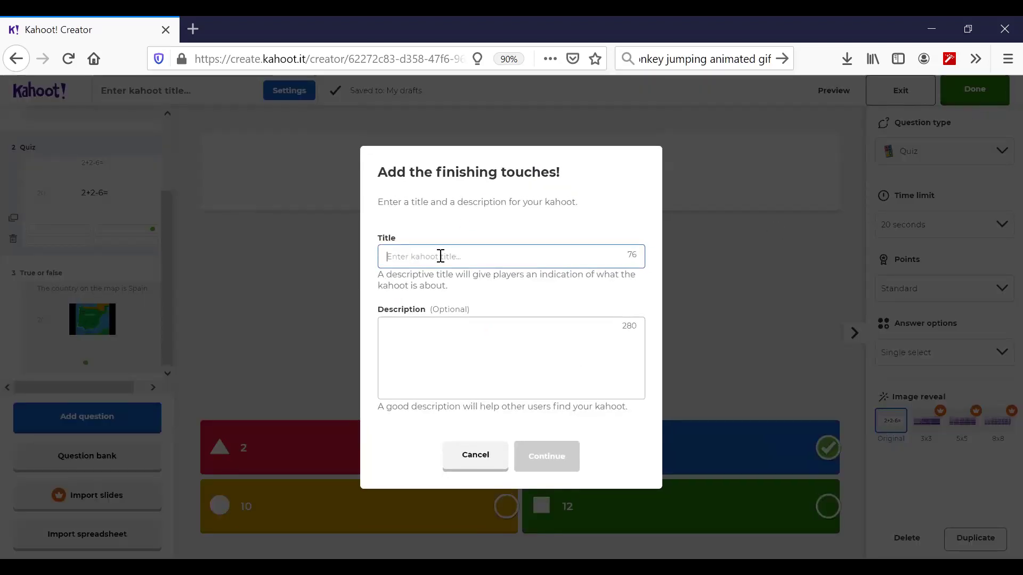
- Title the kahoot 'Kahoot Demo' with description 'aaaaa' and save it
{"action": "left_click", "coordinate": [440, 256]}
{"action": "type", "text": "Eas"}
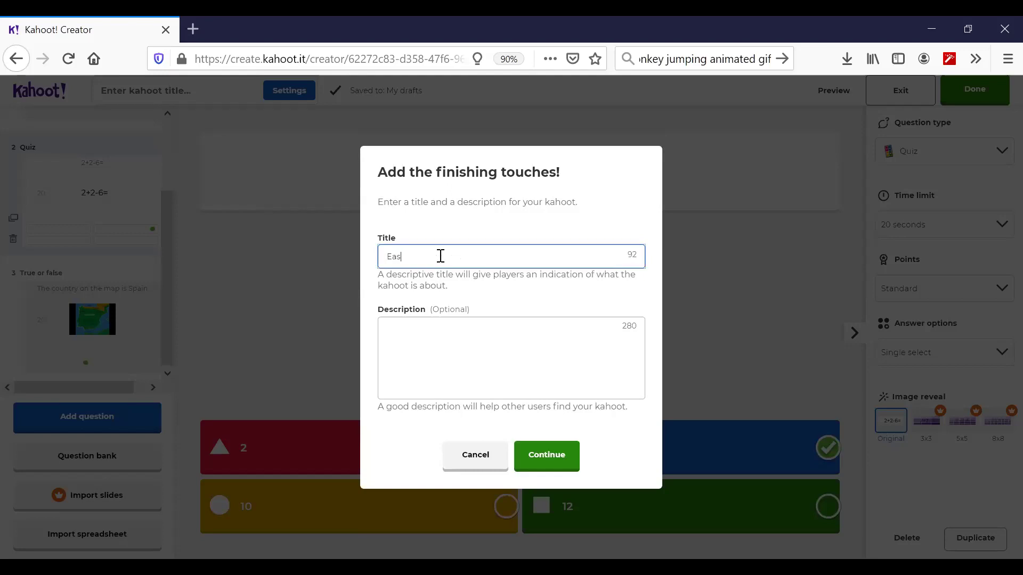
{"action": "type", "text": "y_ARabi"}
{"action": "key", "text": "BackSpace"}
{"action": "key", "text": "BackSpace"}
{"action": "key", "text": "BackSpace"}
{"action": "key", "text": "BackSpace"}
{"action": "key", "text": "BackSpace"}
{"action": "key", "text": "BackSpace"}
{"action": "key", "text": "BackSpace"}
{"action": "key", "text": "BackSpace"}
{"action": "key", "text": "BackSpace"}
{"action": "type", "text": "Kahoot Demo"}
{"action": "left_click", "coordinate": [433, 393]}
{"action": "type", "text": "aaaaa"}
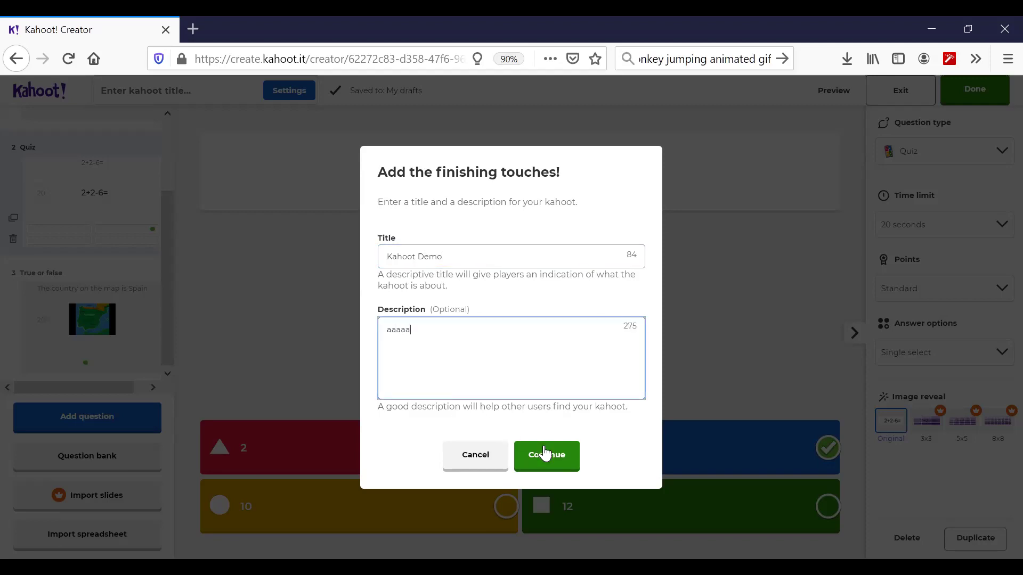
{"action": "left_click", "coordinate": [544, 453]}
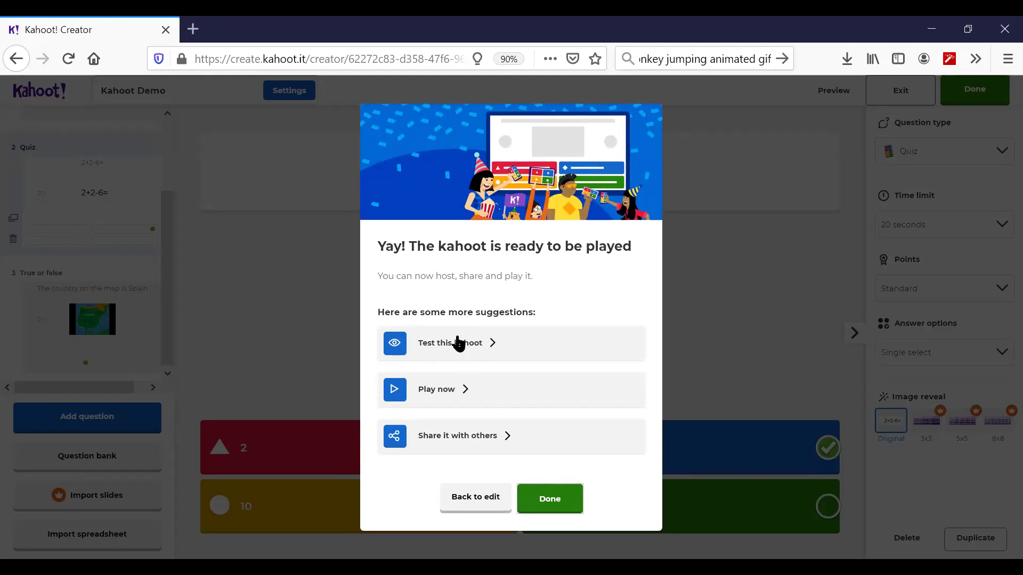
{"action": "left_click", "coordinate": [457, 343]}
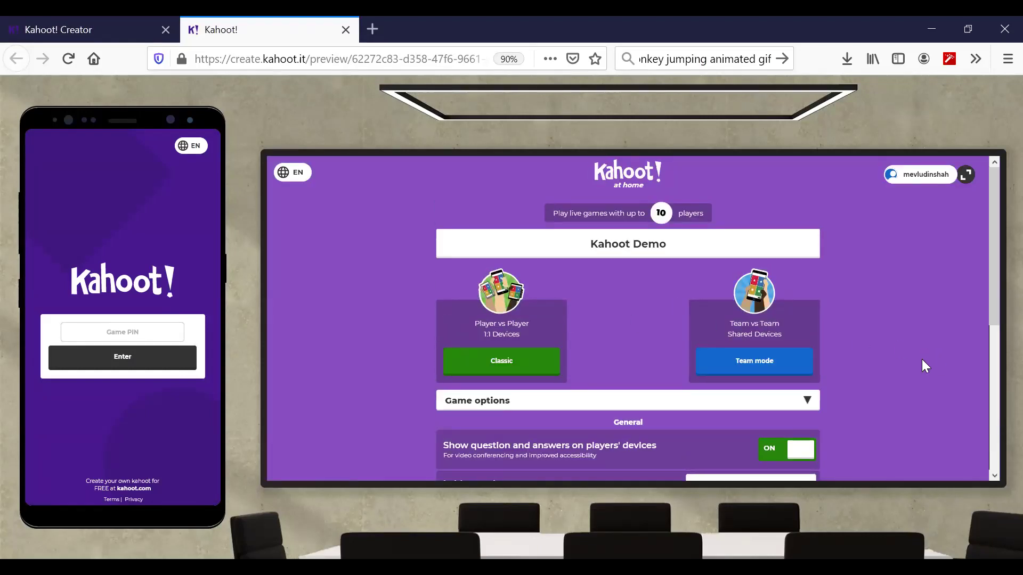
- Launch a Classic player-versus-player test game of Kahoot Demo to reach the PIN lobby
{"action": "scroll", "coordinate": [922, 360], "scroll_direction": "down", "scroll_amount": 3}
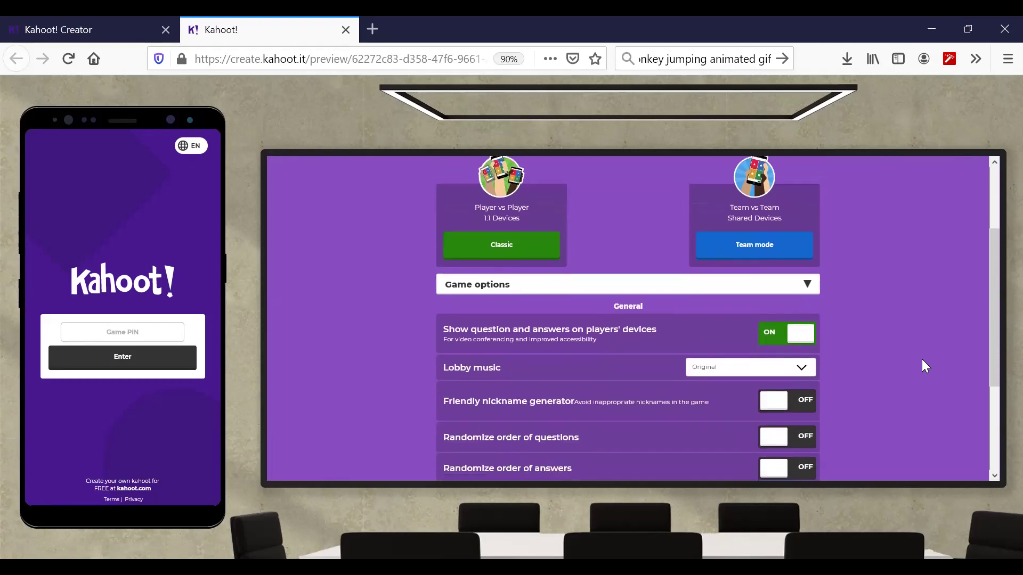
{"action": "scroll", "coordinate": [925, 365], "scroll_direction": "down", "scroll_amount": 3}
{"action": "scroll", "coordinate": [926, 365], "scroll_direction": "down", "scroll_amount": 1}
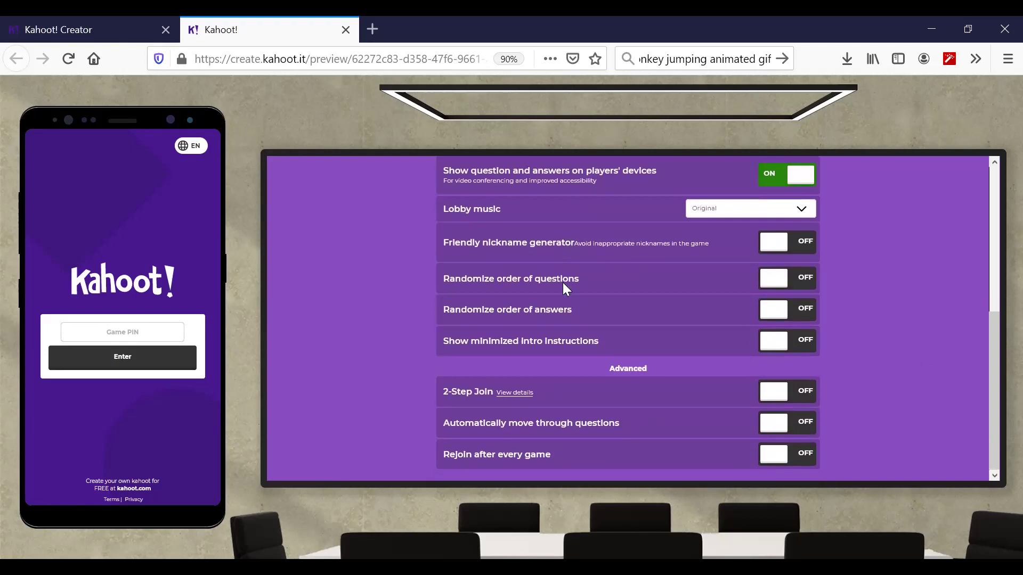
{"action": "scroll", "coordinate": [564, 285], "scroll_direction": "up", "scroll_amount": 2}
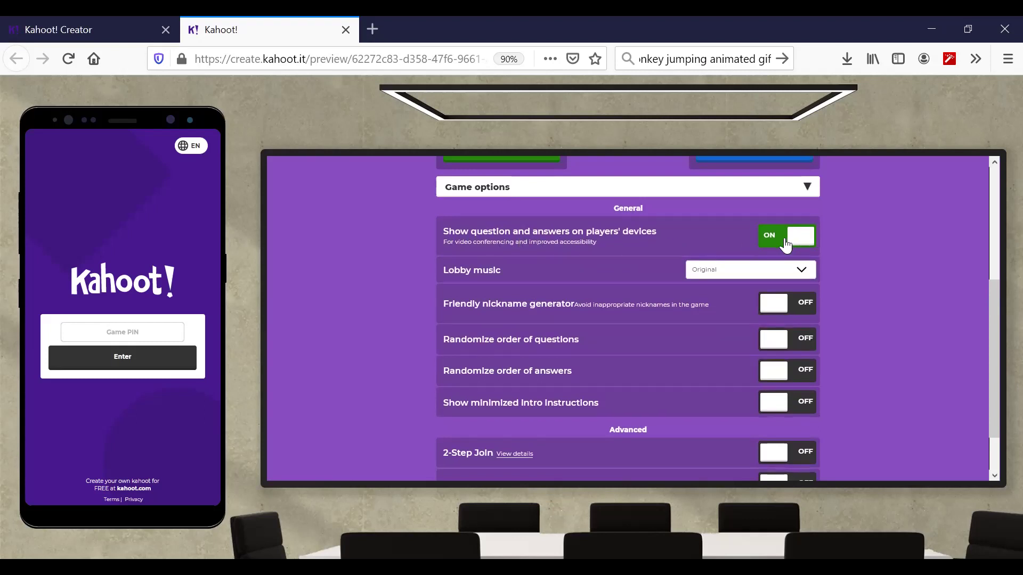
{"action": "scroll", "coordinate": [840, 240], "scroll_direction": "up", "scroll_amount": 4}
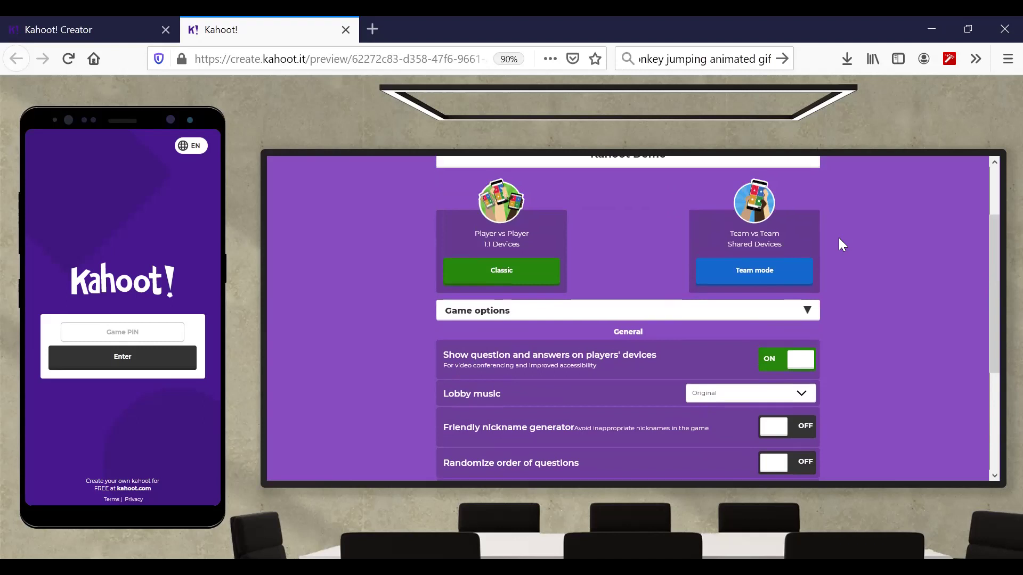
{"action": "scroll", "coordinate": [838, 238], "scroll_direction": "up", "scroll_amount": 1}
{"action": "left_click", "coordinate": [799, 372]}
{"action": "left_click", "coordinate": [797, 371]}
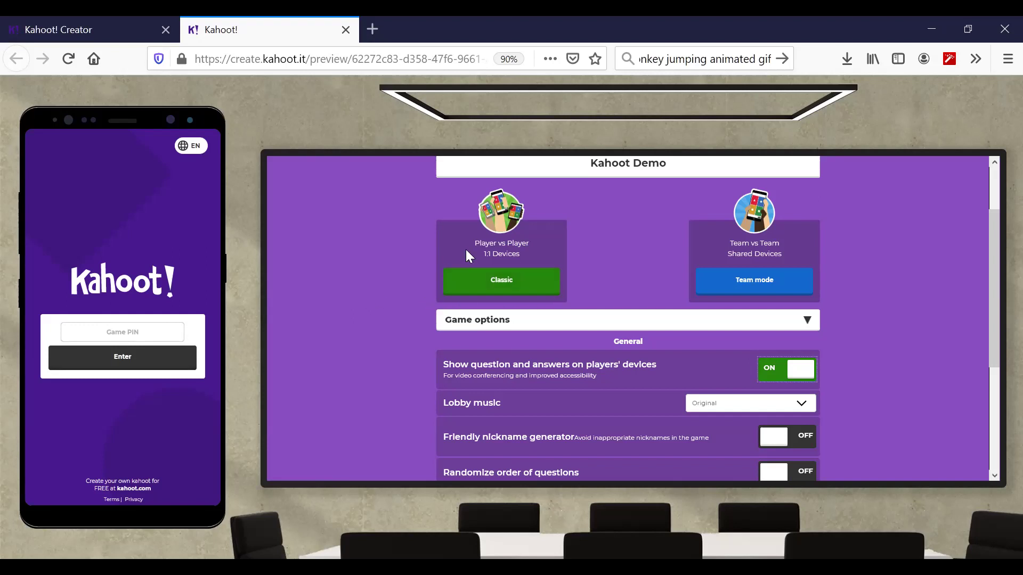
{"action": "left_click", "coordinate": [488, 284]}
{"action": "left_click", "coordinate": [501, 281]}
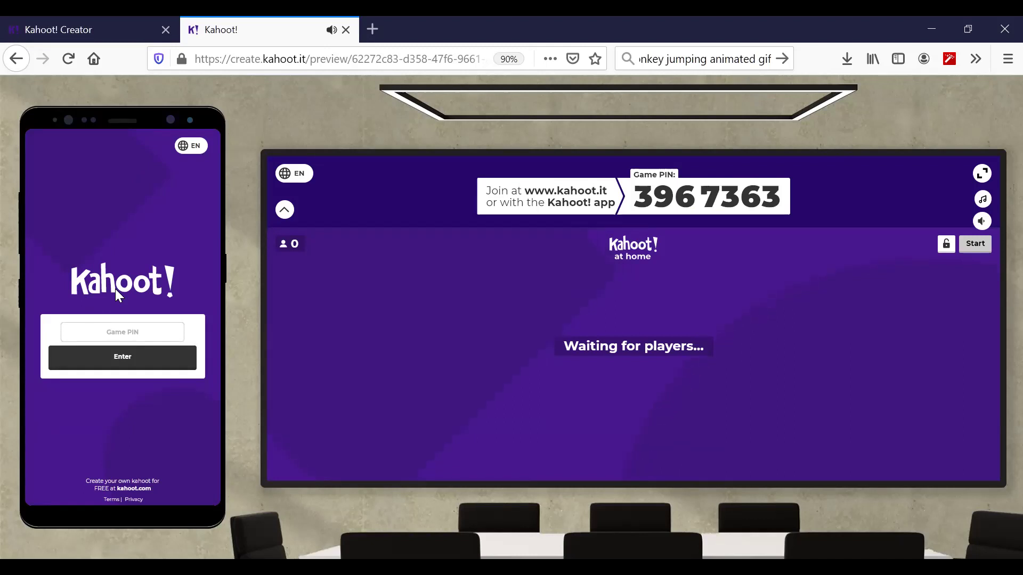
- Join from the phone preview using the game PIN and a nickname, then start the game
{"action": "left_click", "coordinate": [113, 328]}
{"action": "type", "text": "3967363"}
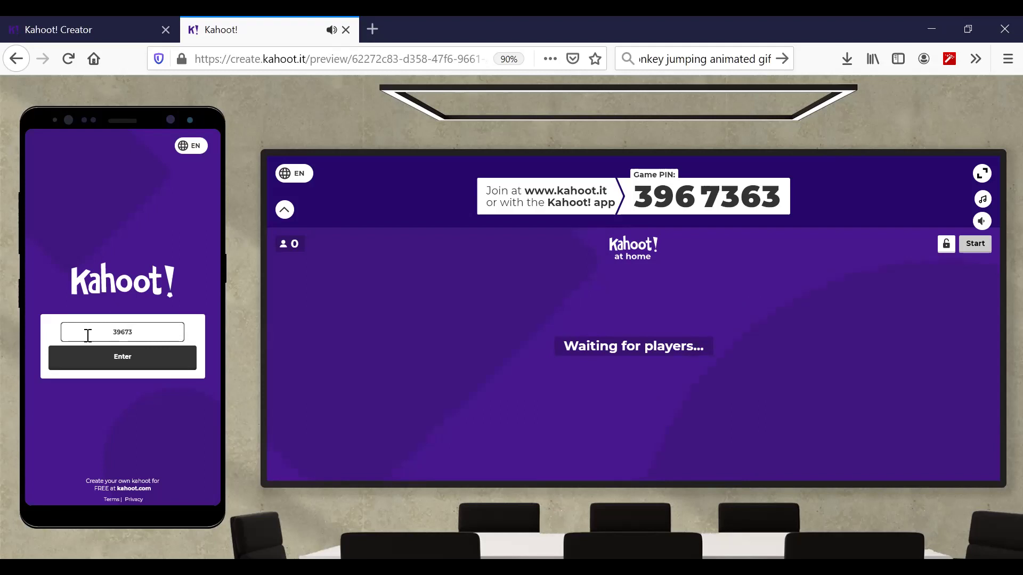
{"action": "left_click", "coordinate": [90, 357]}
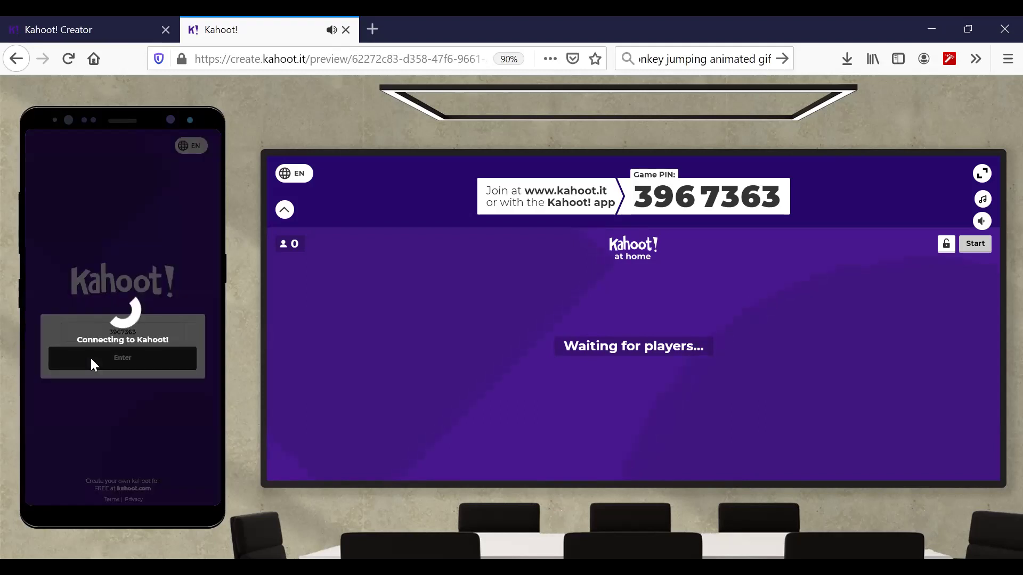
{"action": "left_click", "coordinate": [113, 346]}
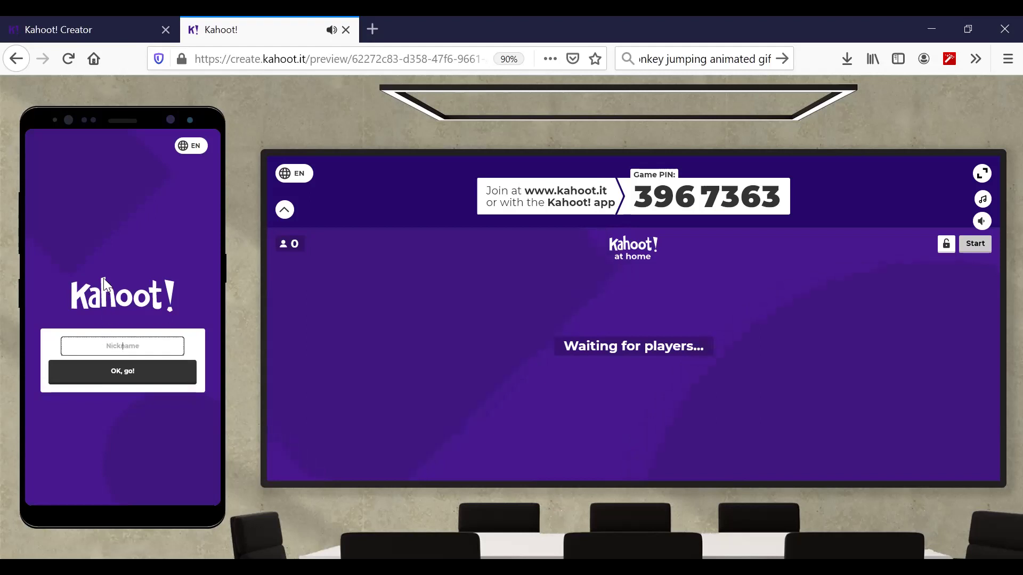
{"action": "type", "text": "Mevludin"}
{"action": "left_click", "coordinate": [137, 373]}
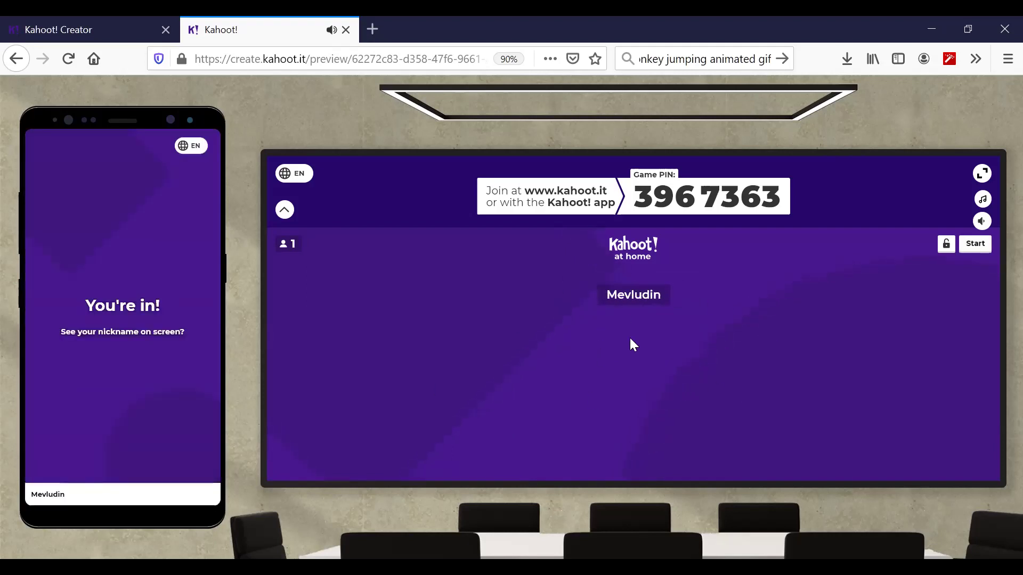
{"action": "left_click", "coordinate": [978, 250]}
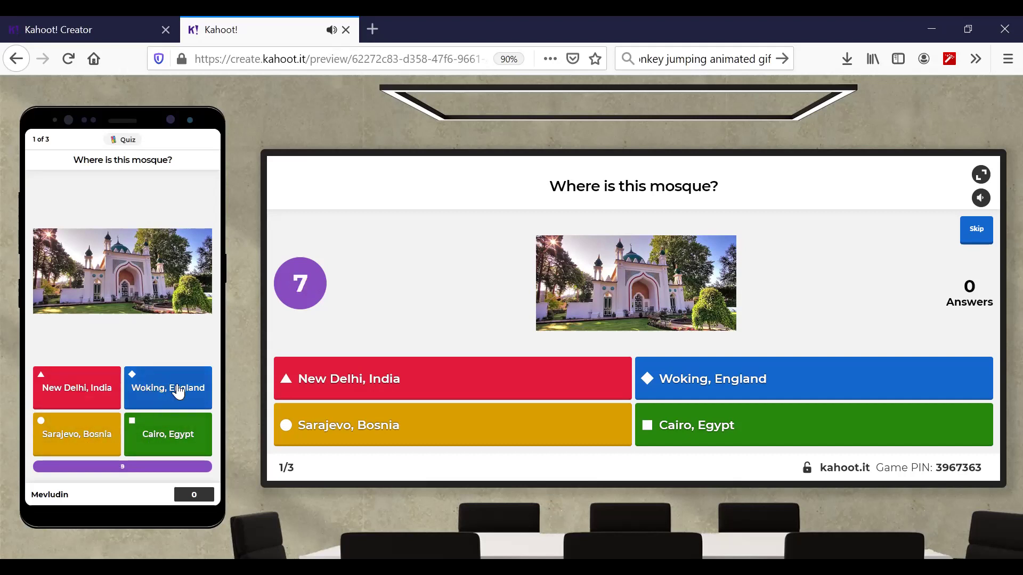
- Answer Woking, England on the phone for the mosque question and view the scoreboard
{"action": "left_click", "coordinate": [178, 391]}
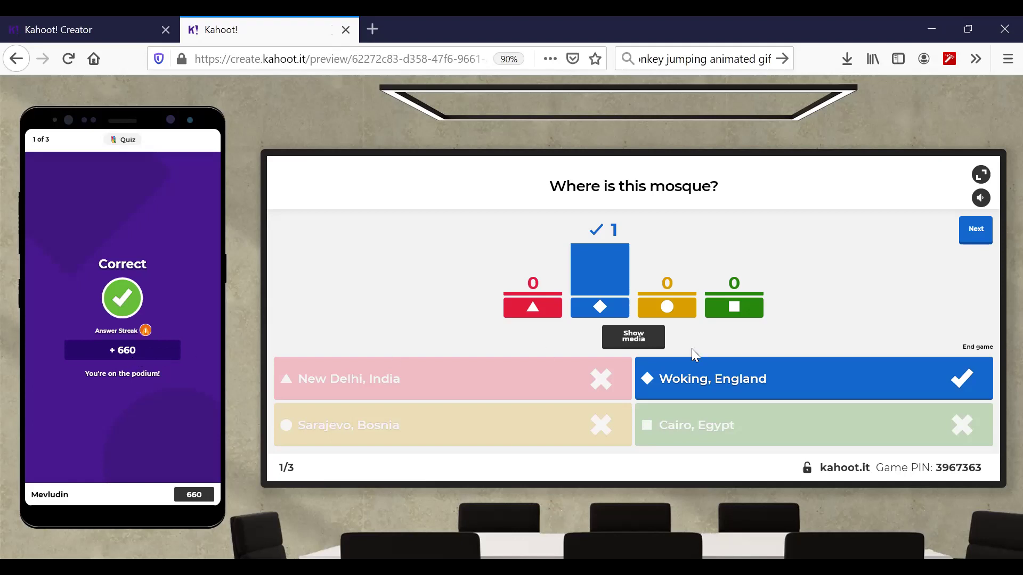
{"action": "left_click", "coordinate": [983, 234]}
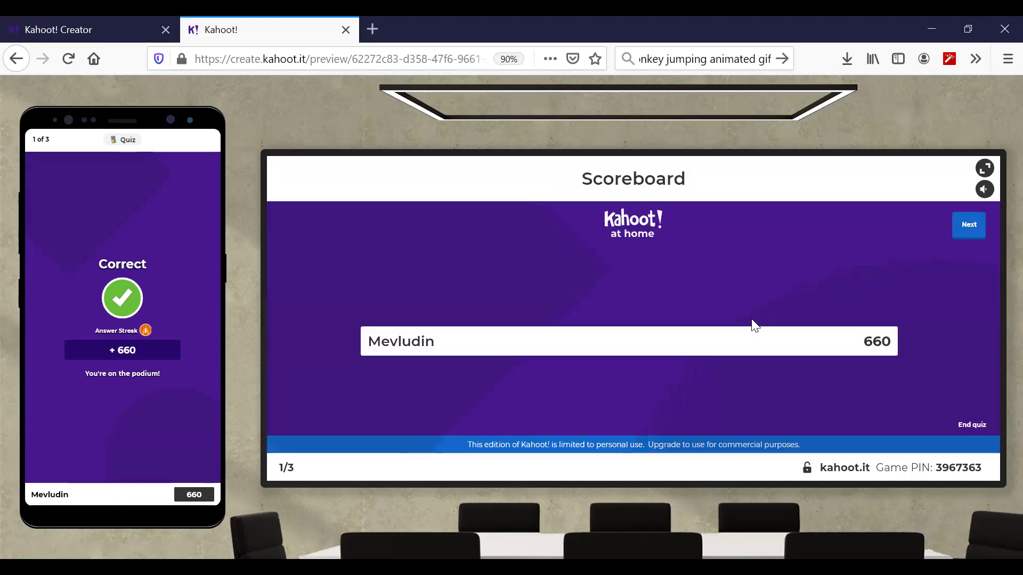
{"action": "left_click", "coordinate": [961, 232]}
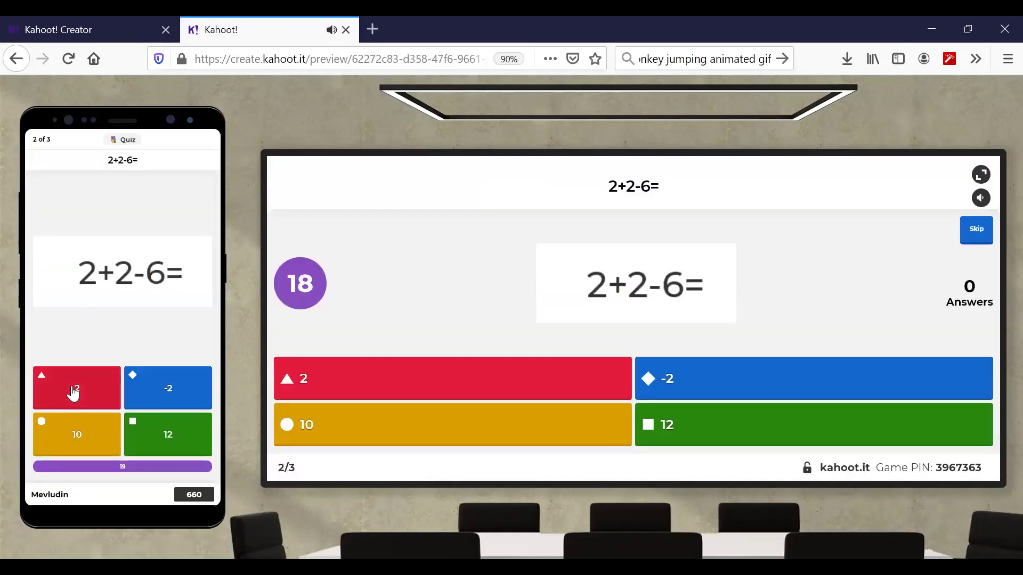
- Answer -2 for the 2+2-6= question and reach the scoreboard at 1593 points
{"action": "left_click", "coordinate": [161, 391]}
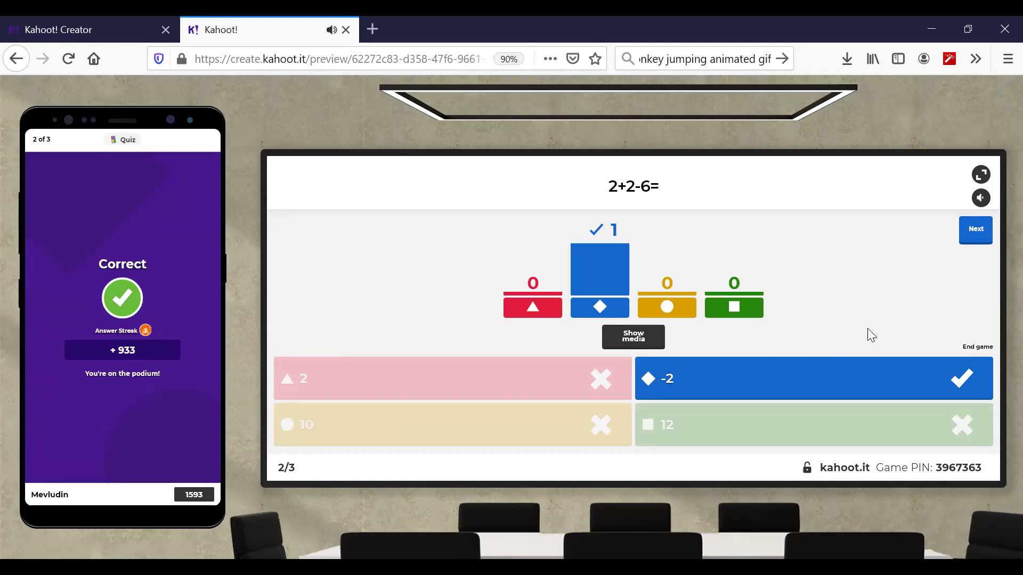
{"action": "left_click", "coordinate": [981, 236]}
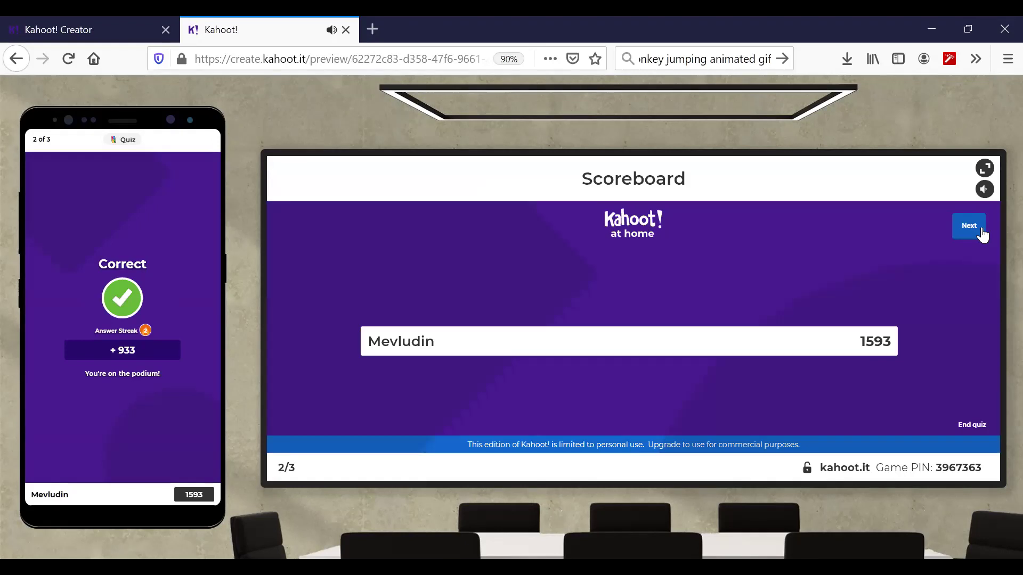
{"action": "left_click", "coordinate": [969, 226]}
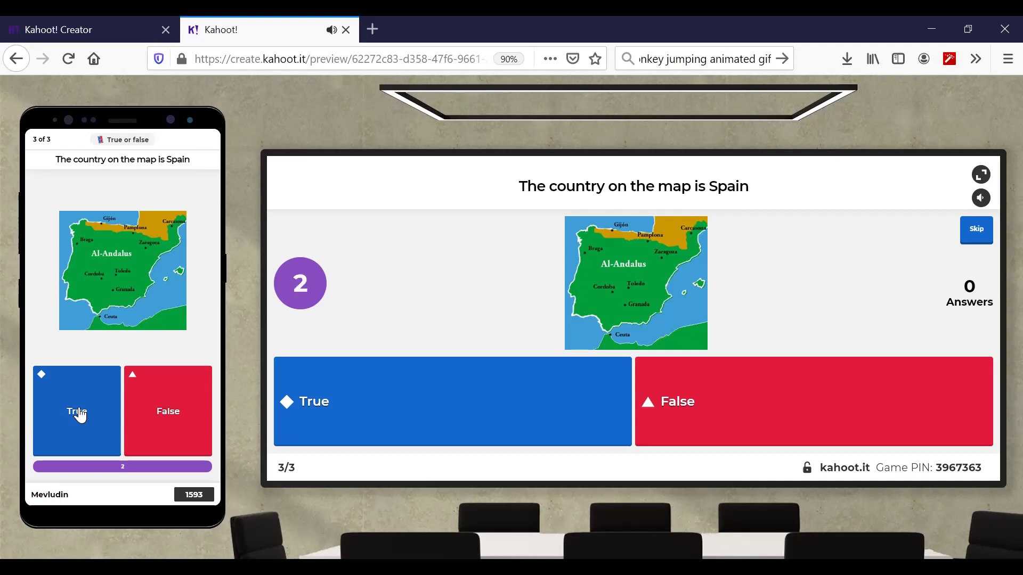
- Answer True for the Spain map question and finish first on the podium with 2131 points
{"action": "left_click", "coordinate": [80, 414]}
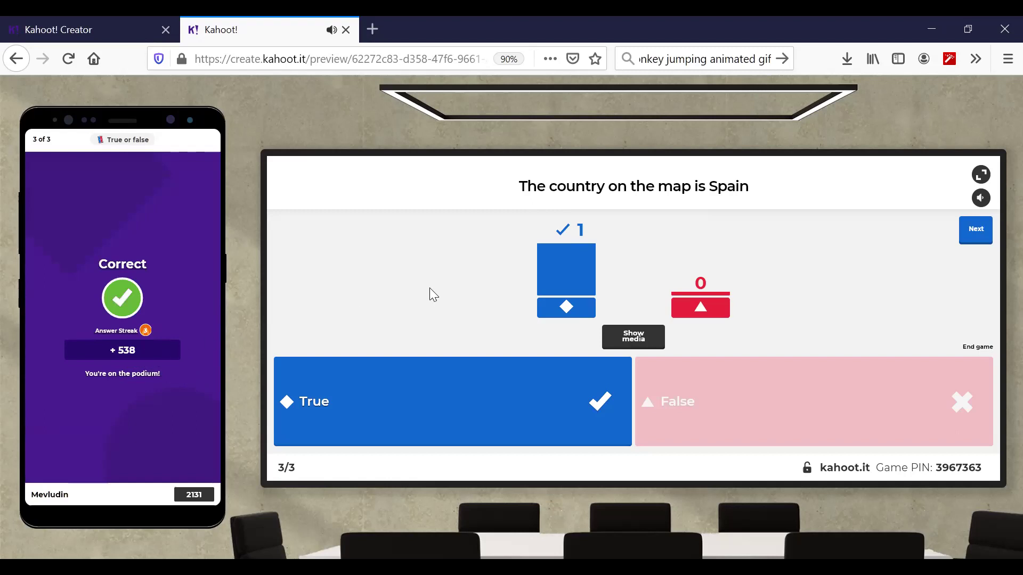
{"action": "left_click", "coordinate": [976, 234]}
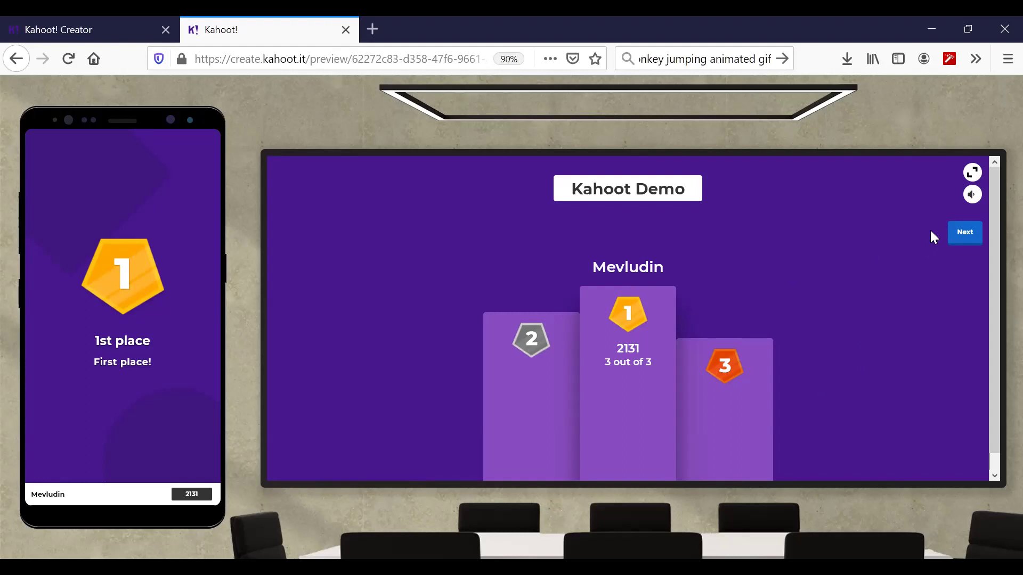
{"action": "left_click", "coordinate": [967, 233]}
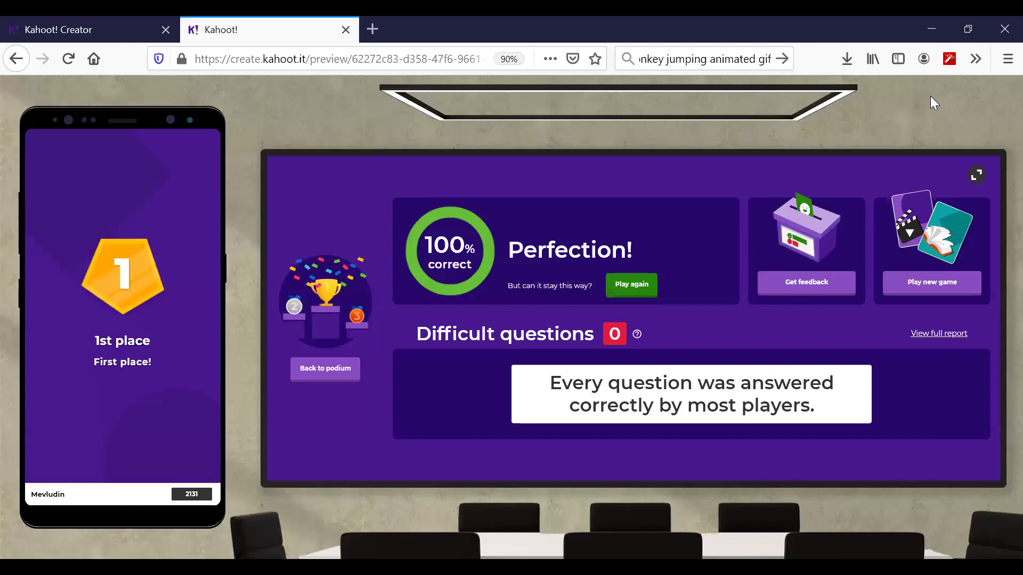
- Exit the finished test game, confirm leaving, and return to the Kahoot! Creator tab
{"action": "left_click", "coordinate": [14, 63]}
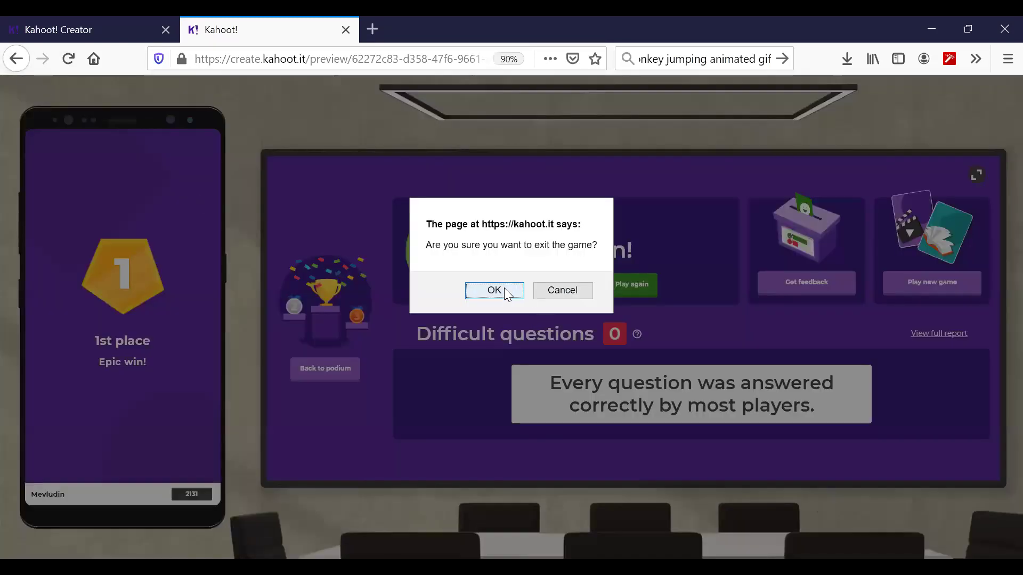
{"action": "left_click", "coordinate": [500, 288]}
{"action": "left_click", "coordinate": [111, 24]}
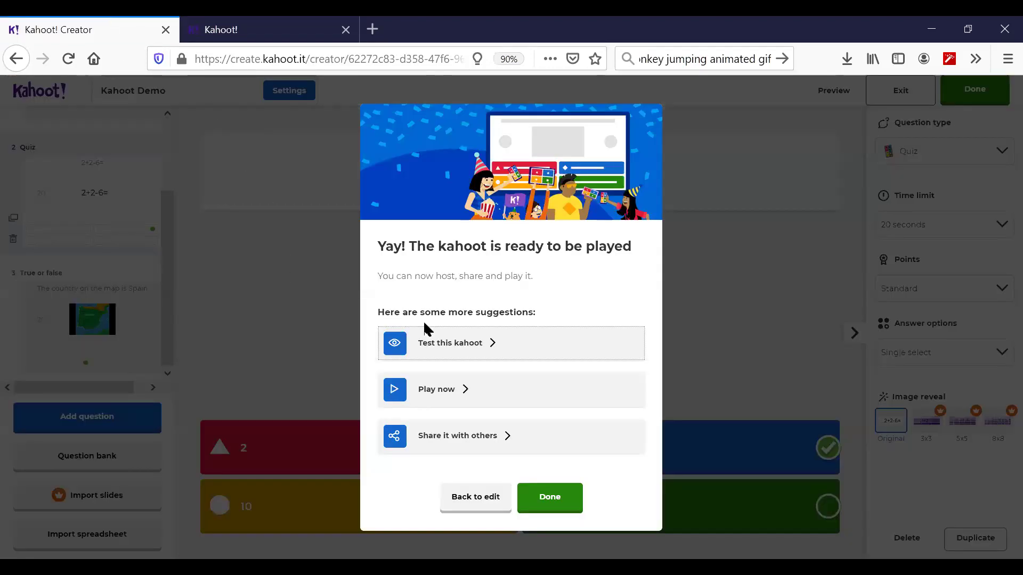
- Close the game preview and confirmation, then open Kahoot Demo from My Kahoots on the home page
{"action": "left_click", "coordinate": [346, 30]}
{"action": "left_click", "coordinate": [548, 501]}
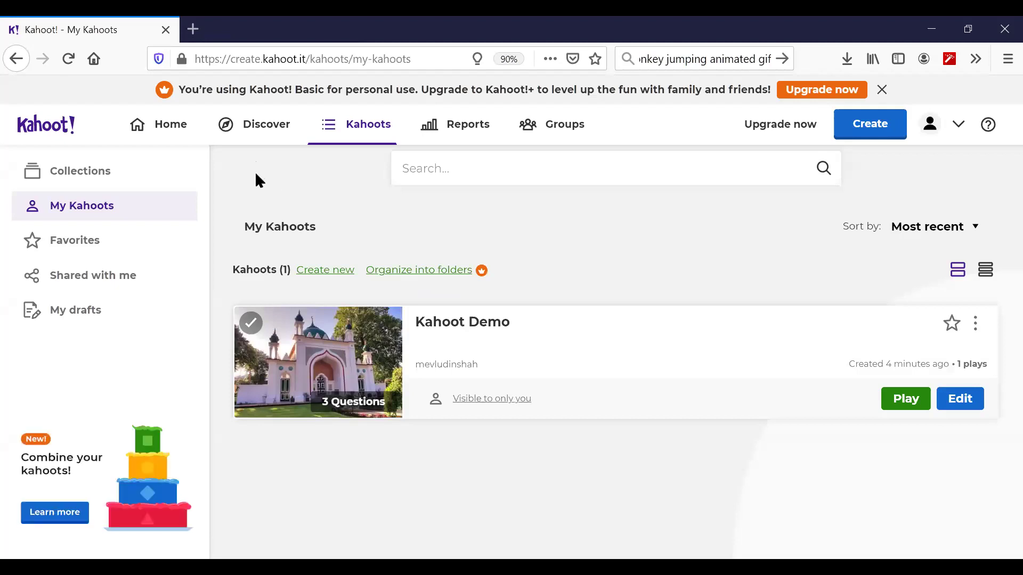
{"action": "left_click", "coordinate": [159, 132]}
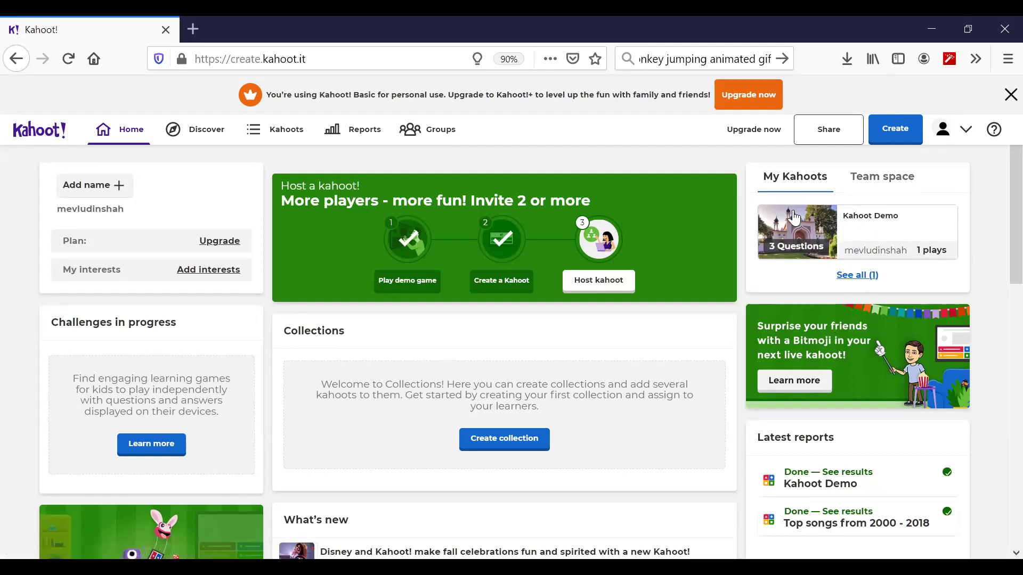
{"action": "left_click", "coordinate": [821, 251]}
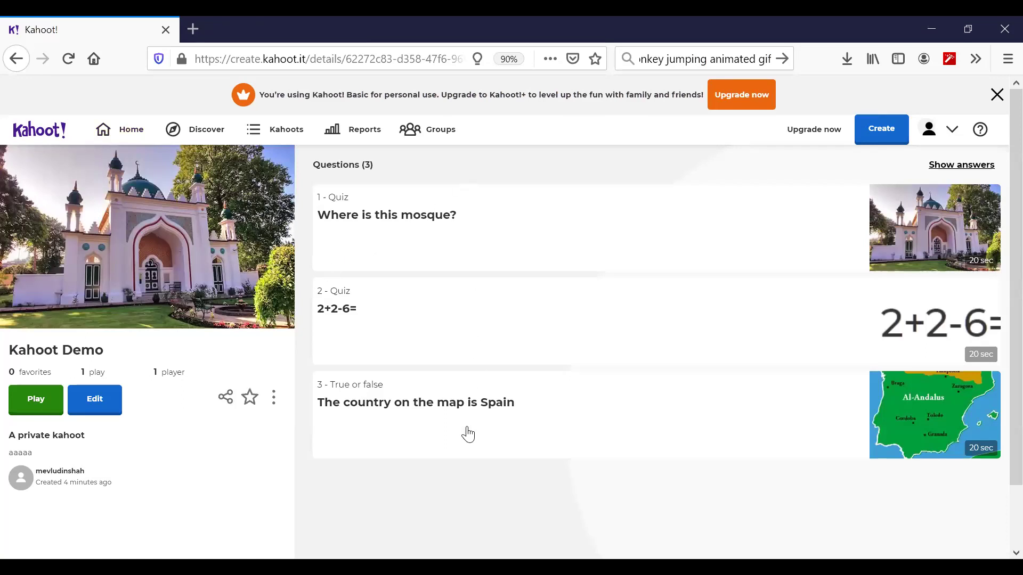
- Show and hide Kahoot Demo's answers, then choose Play and host it live
{"action": "left_click", "coordinate": [957, 166]}
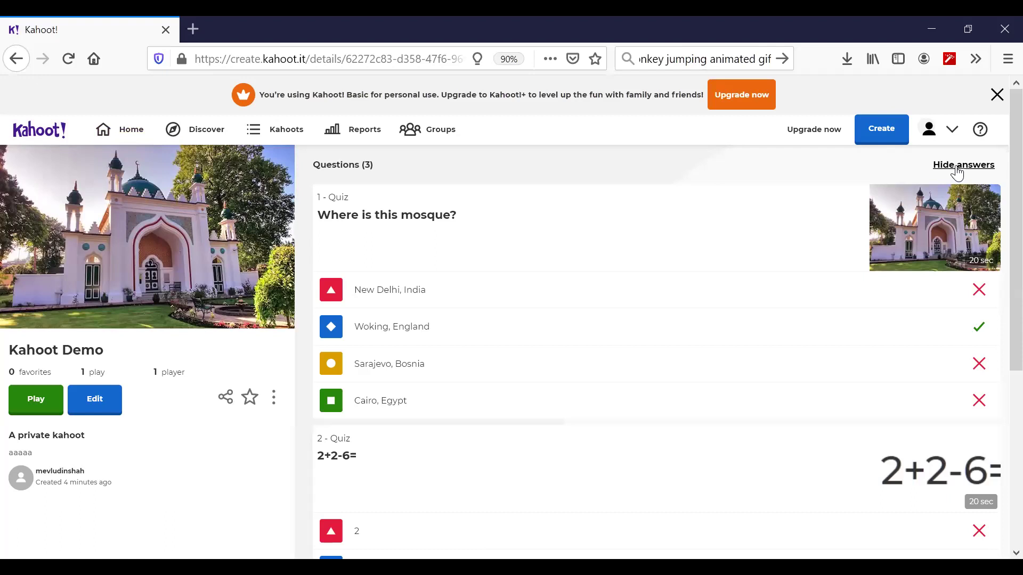
{"action": "left_click", "coordinate": [957, 166]}
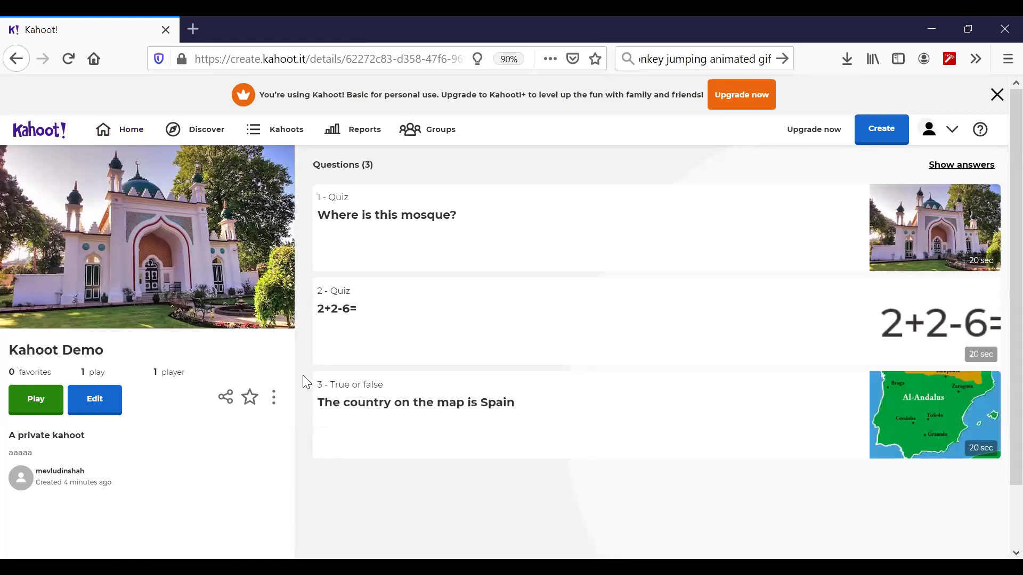
{"action": "left_click", "coordinate": [25, 409]}
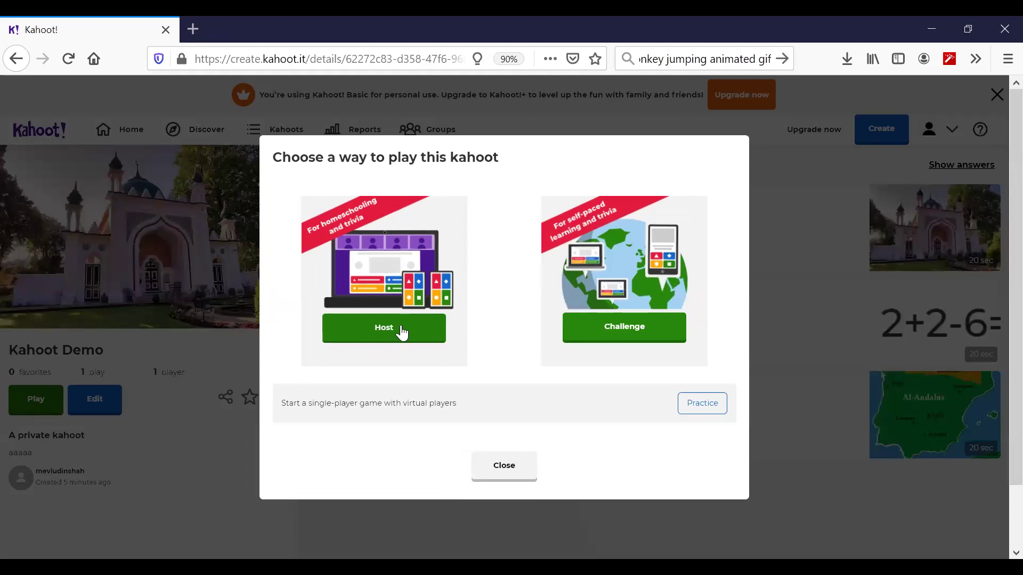
{"action": "left_click", "coordinate": [401, 330]}
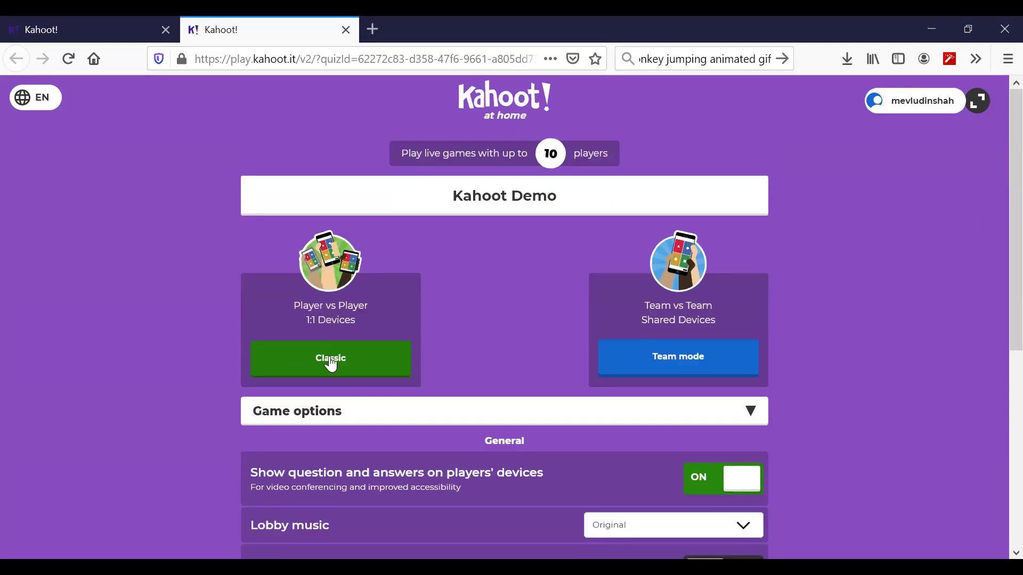
- Toggle showing questions on players' devices, launch the Classic lobby, and select the game PIN
{"action": "left_click", "coordinate": [705, 479]}
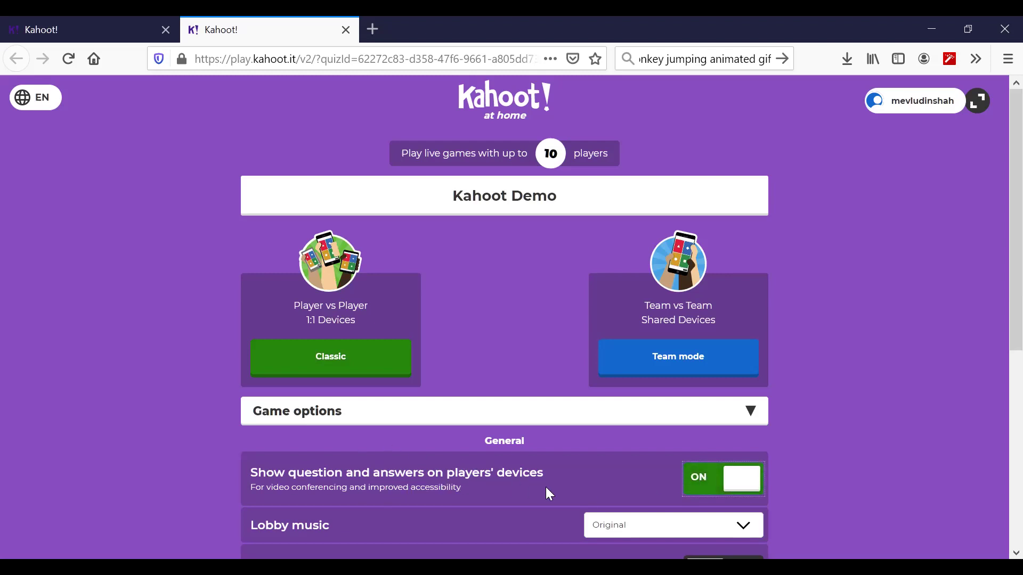
{"action": "left_click", "coordinate": [316, 353]}
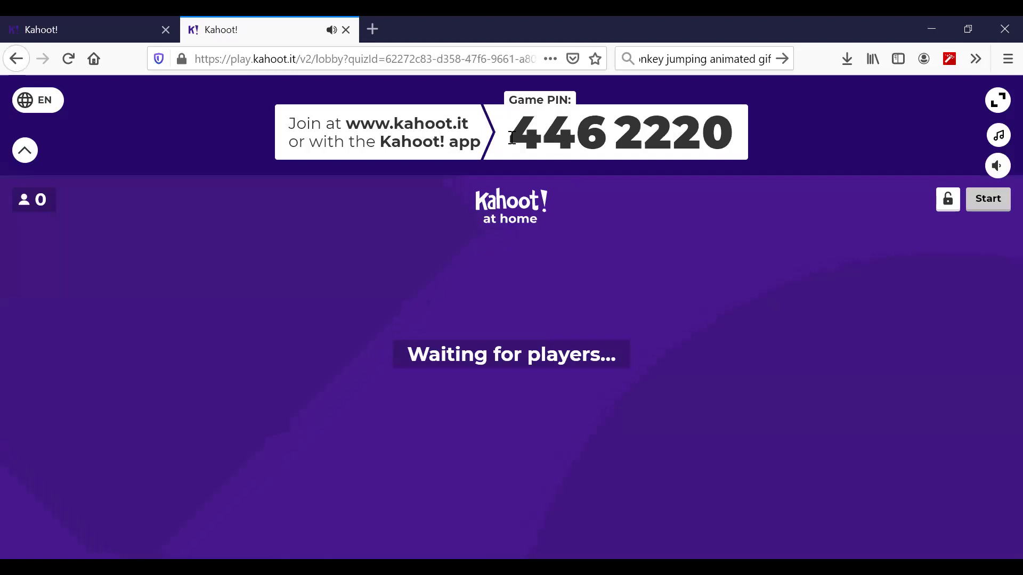
{"action": "left_click_drag", "start_coordinate": [509, 139], "coordinate": [741, 144]}
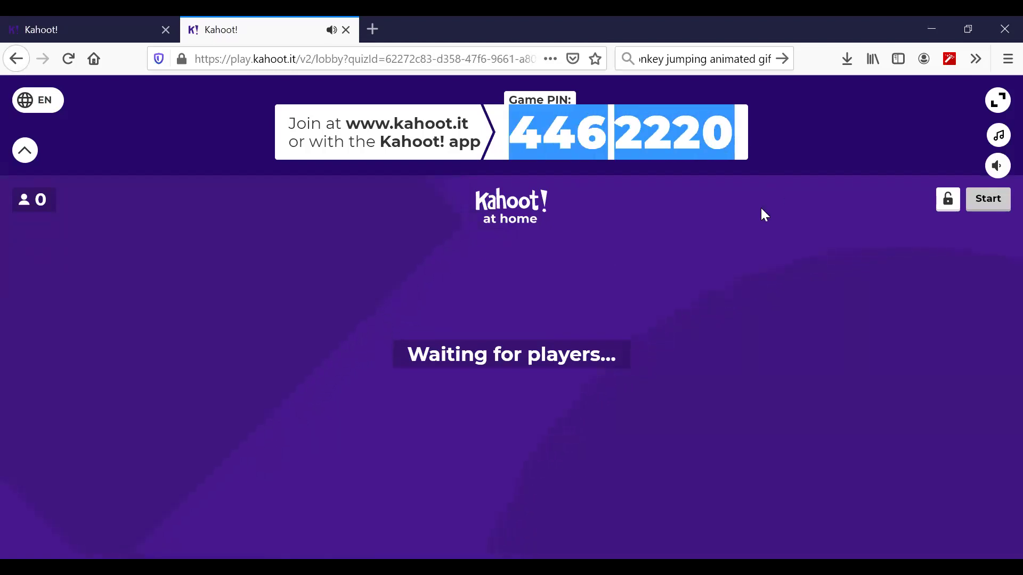
{"action": "left_click", "coordinate": [700, 225]}
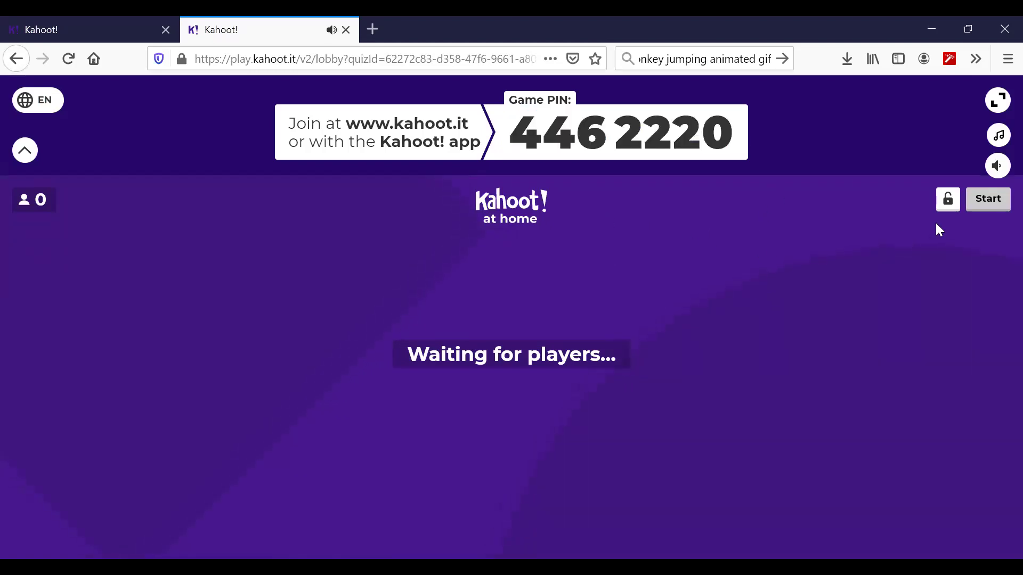